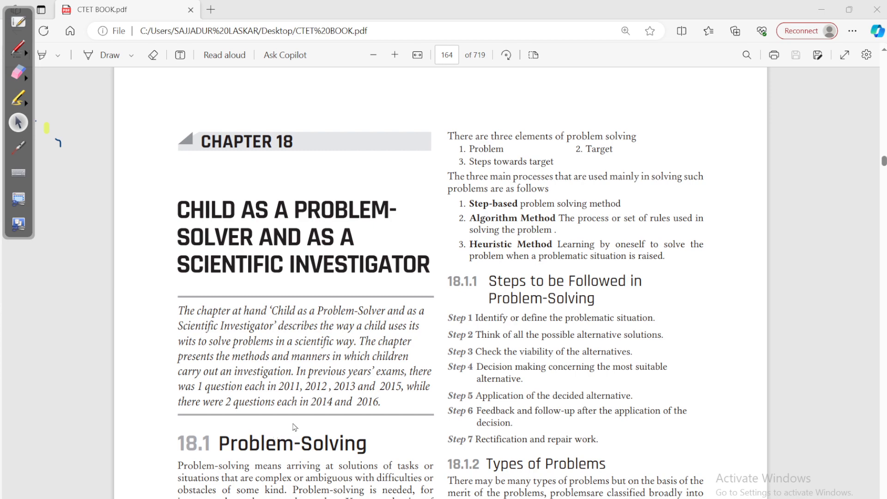
Read through the opening page of Chapter 18 on problem-solving in CTET BOOK.pdf.
scroll(318, 425, "down", 5)
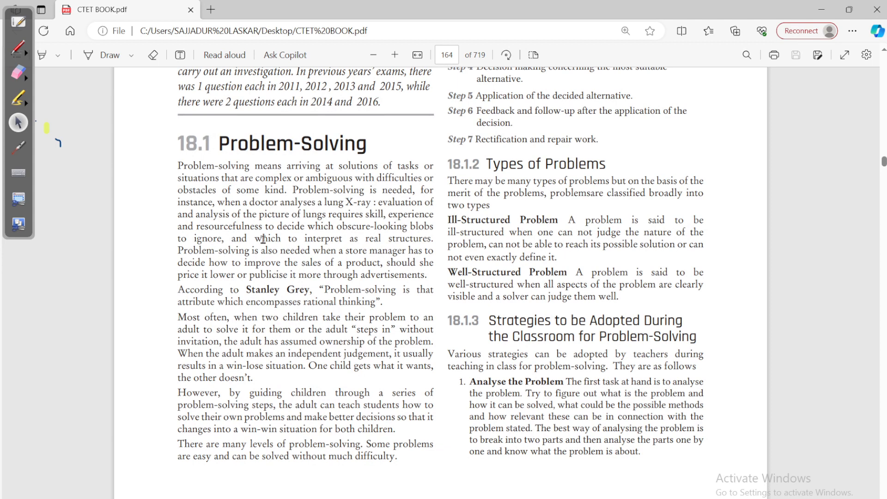
scroll(263, 239, "down", 1)
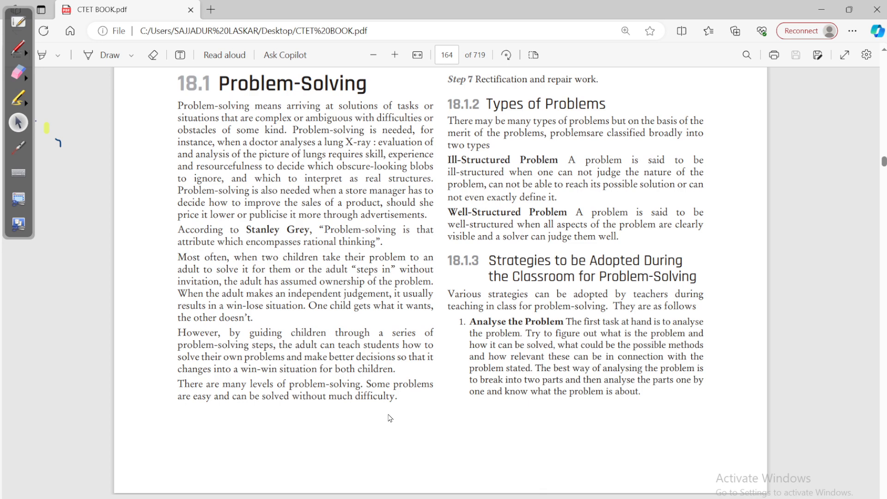
scroll(507, 376, "up", 3)
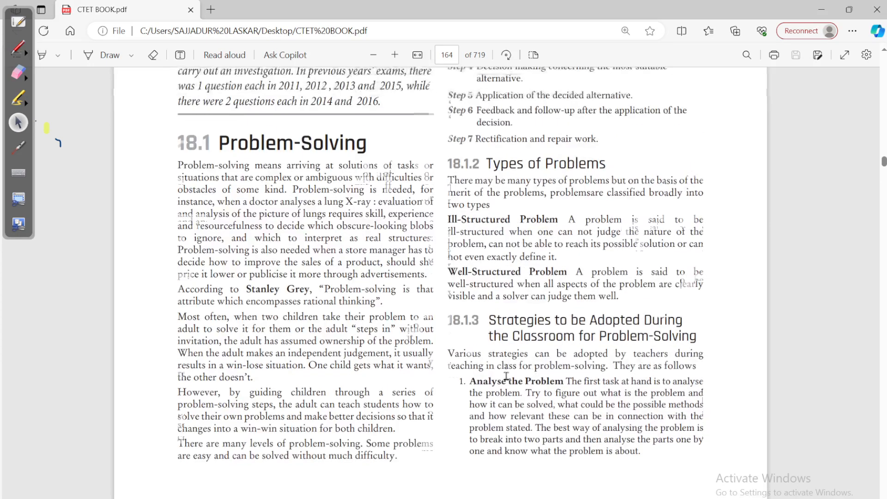
scroll(506, 376, "up", 9)
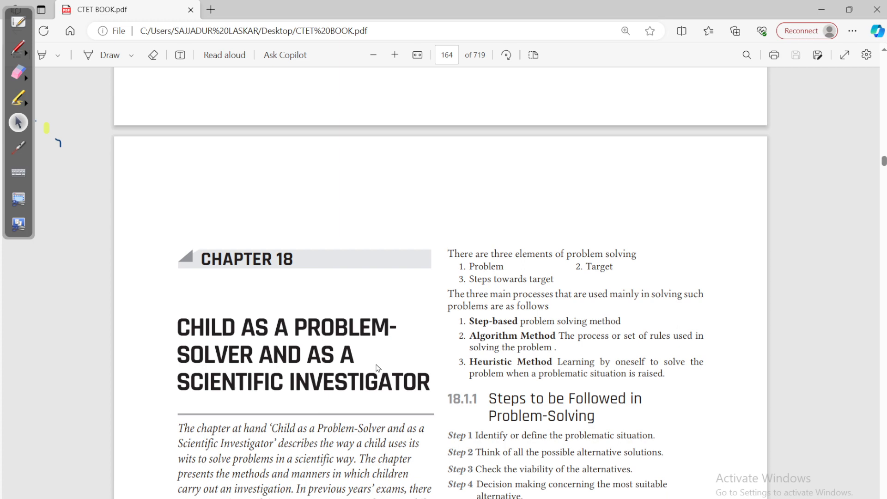
scroll(376, 368, "down", 2)
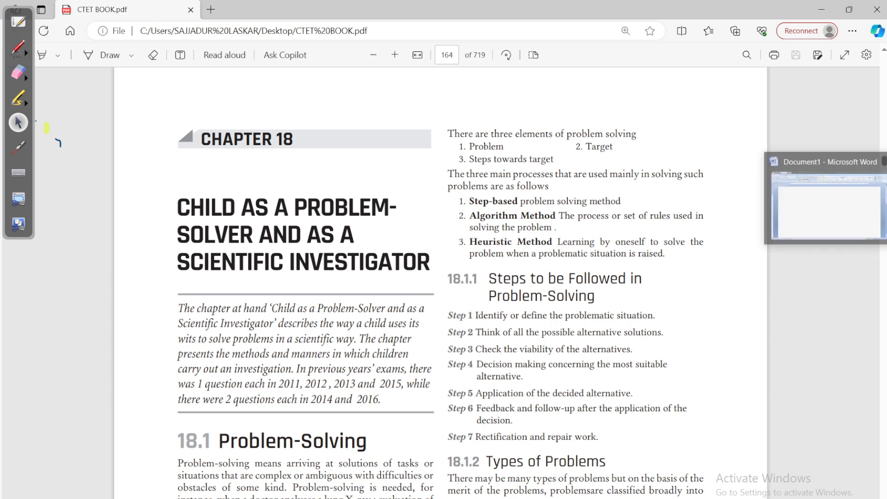
Switch to the blank Microsoft Word document, clear its text selection, and nudge the floating annotation toolbar slightly upward.
left_click(886, 199)
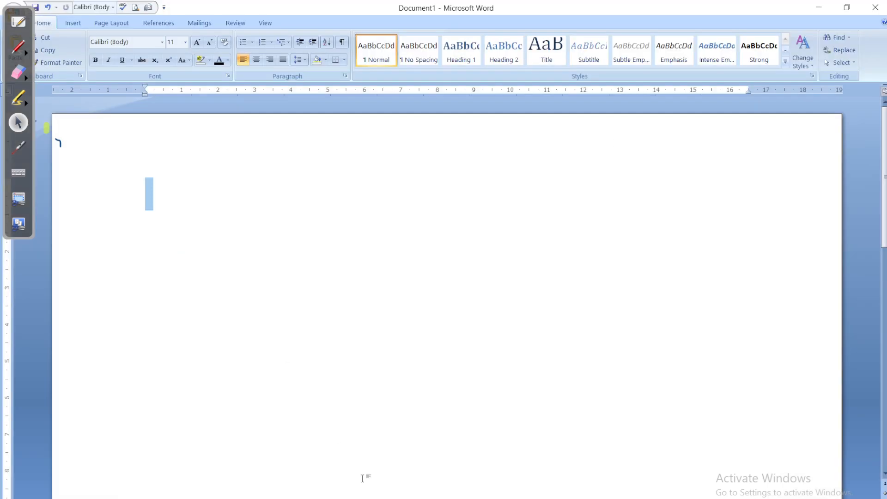
left_click(272, 361)
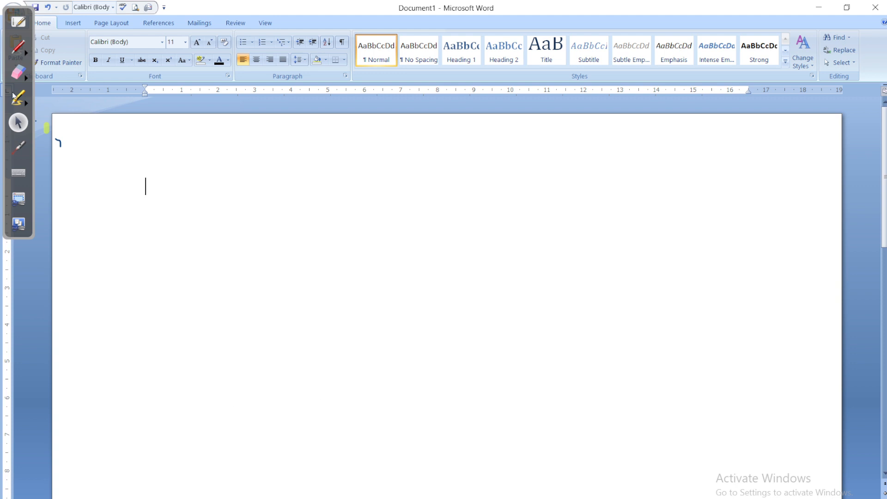
left_click_drag(24, 54, 18, 38)
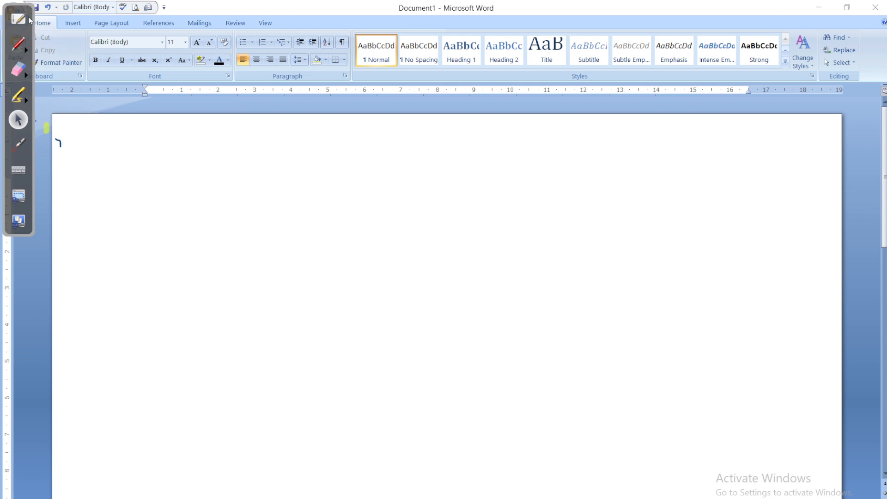
With the annotation pen, draw a long vertical line down the page's middle and handwritten notes beside a curve on its left.
left_click(17, 46)
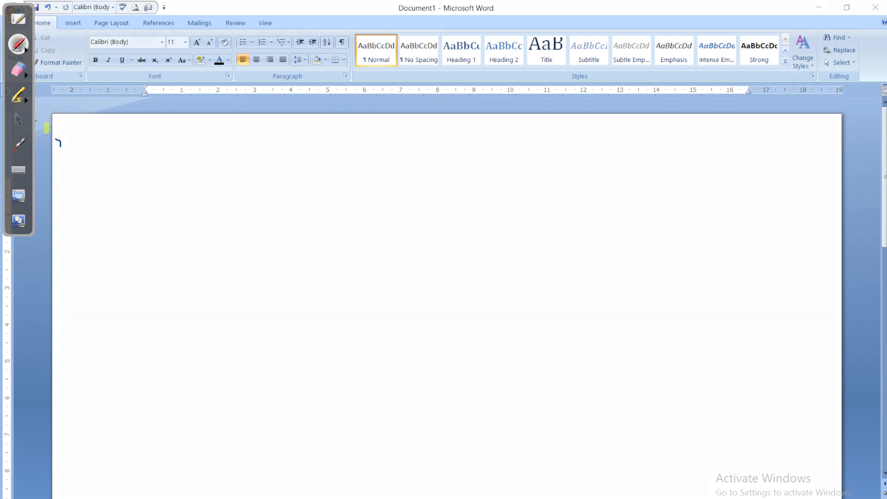
mouse_move(410, 169)
left_mouse_down()
mouse_move(402, 498)
mouse_move(212, 311)
mouse_move(250, 323)
left_mouse_up()
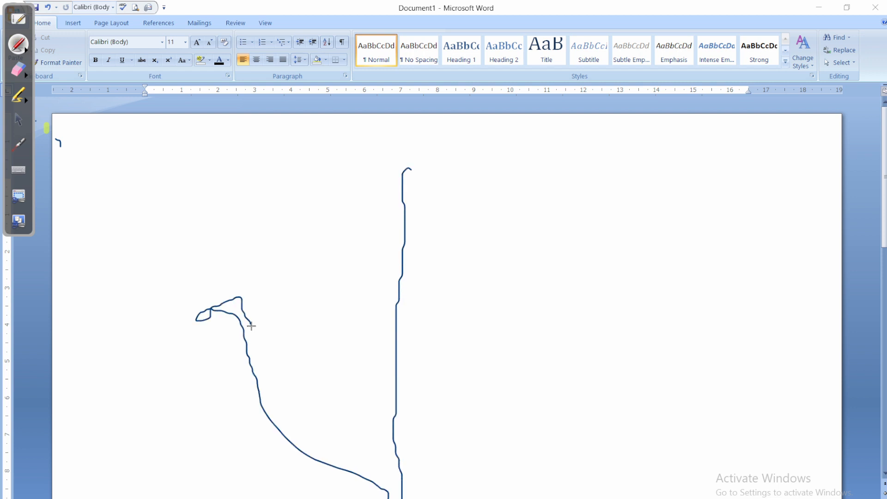
left_click_drag(148, 302, 148, 307)
mouse_move(127, 301)
left_mouse_down()
mouse_move(231, 329)
mouse_move(275, 304)
left_mouse_up()
mouse_move(279, 286)
left_mouse_down()
mouse_move(261, 403)
mouse_move(291, 344)
left_mouse_up()
left_click_drag(121, 470, 136, 498)
left_click_drag(133, 453, 151, 457)
left_click_drag(180, 418, 216, 409)
left_click_drag(230, 385, 268, 368)
left_click_drag(274, 361, 287, 361)
left_click_drag(332, 336, 336, 329)
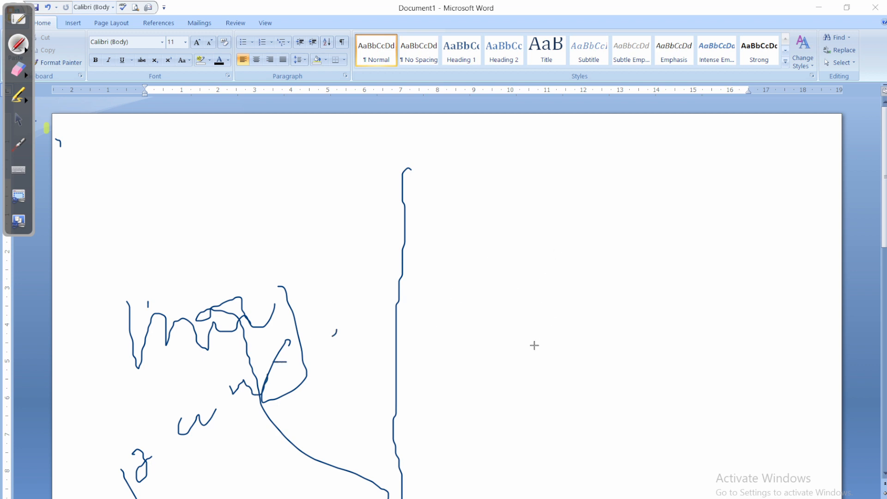
Add several rising diagonal pen strokes on the right half and elongated strokes next to the vertical line, finishing with the selection tool active.
left_click_drag(474, 426, 611, 368)
left_click_drag(670, 345, 729, 326)
left_click_drag(546, 487, 721, 406)
left_click_drag(553, 410, 701, 306)
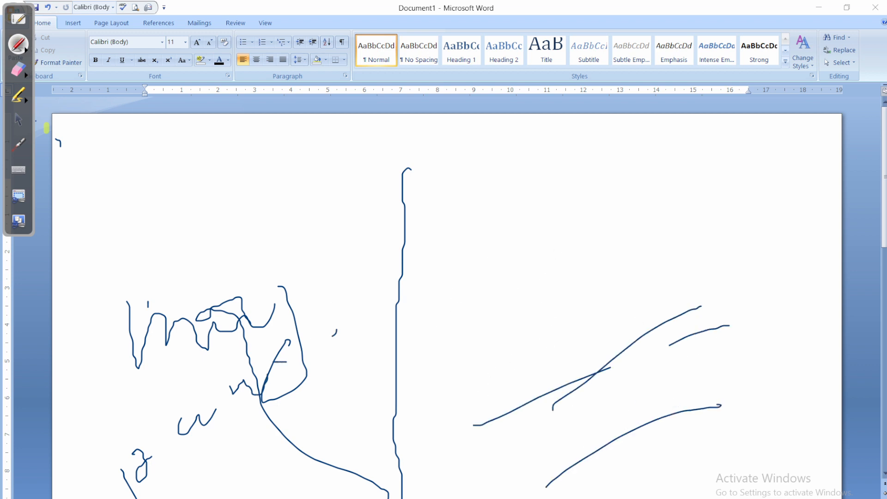
left_click_drag(498, 358, 635, 281)
left_click_drag(521, 331, 656, 261)
mouse_move(432, 180)
left_mouse_down()
mouse_move(441, 185)
mouse_move(473, 315)
mouse_move(491, 498)
left_mouse_up()
mouse_move(475, 497)
left_mouse_down()
mouse_move(417, 344)
mouse_move(448, 433)
left_mouse_up()
left_click_drag(411, 292, 410, 431)
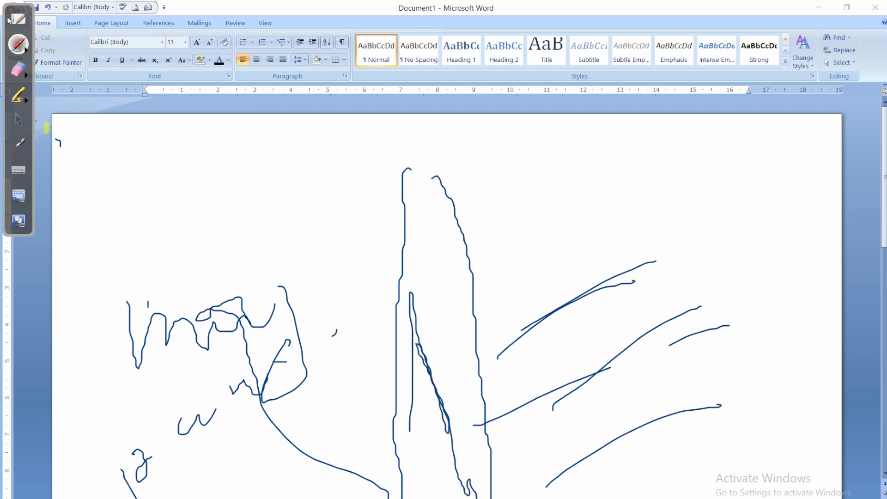
left_click_drag(103, 213, 107, 218)
left_click(18, 120)
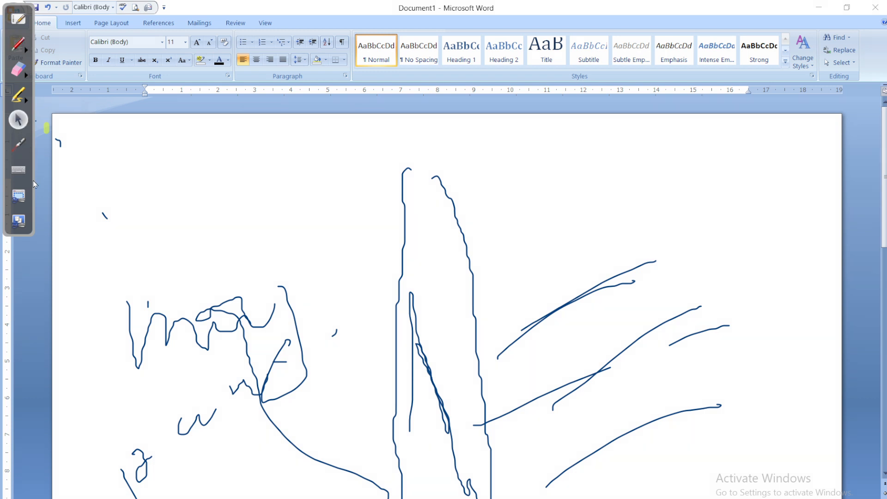
Draw a curved yellow highlighter stroke in the page's upper-left corner.
left_click(19, 193)
left_click(18, 96)
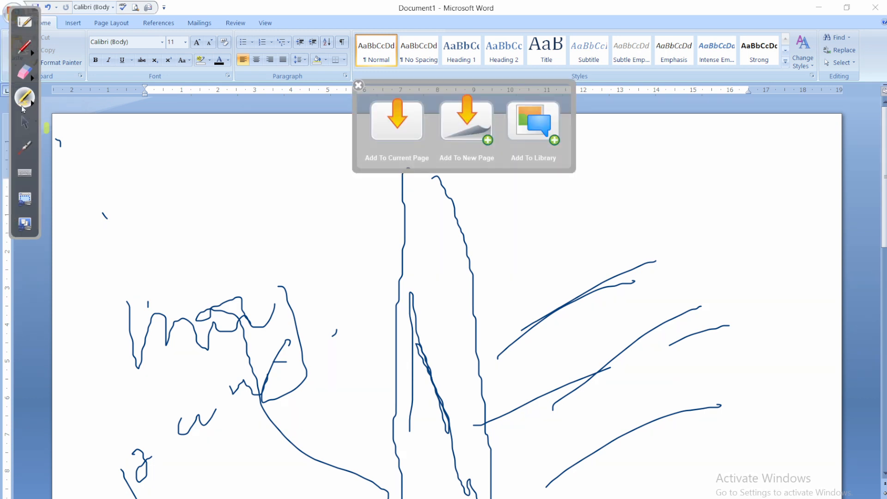
left_click_drag(125, 181, 44, 138)
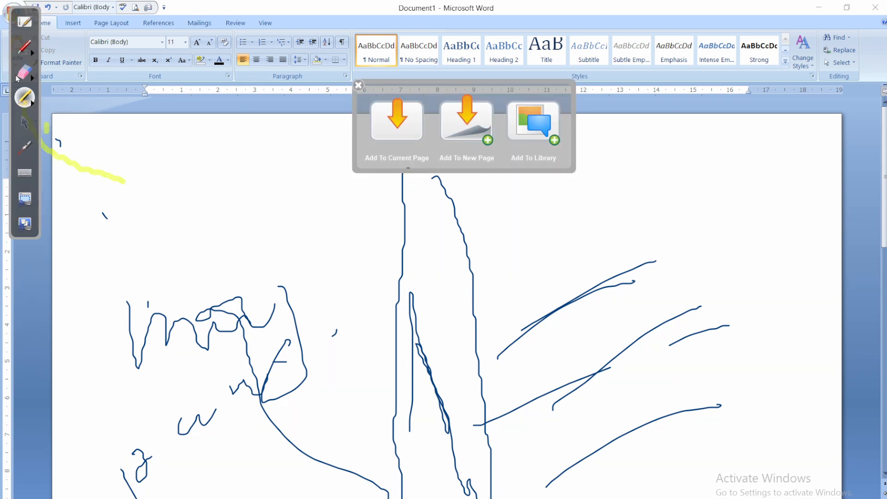
Erase most of the blue pen strokes from the page and dismiss the capture palette.
left_click(18, 76)
left_click(23, 52)
left_click(32, 74)
left_click_drag(32, 75, 26, 72)
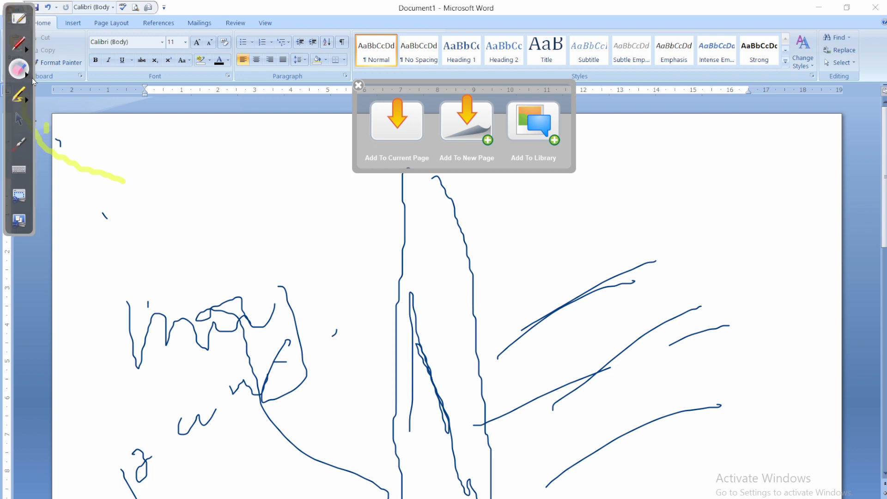
mouse_move(321, 237)
left_mouse_down()
mouse_move(272, 343)
mouse_move(400, 193)
mouse_move(424, 305)
mouse_move(574, 243)
mouse_move(617, 208)
mouse_move(610, 365)
mouse_move(555, 371)
mouse_move(391, 299)
mouse_move(439, 279)
mouse_move(472, 404)
mouse_move(390, 448)
mouse_move(176, 340)
mouse_move(252, 296)
mouse_move(165, 317)
mouse_move(261, 303)
mouse_move(327, 310)
mouse_move(296, 312)
left_mouse_up()
mouse_move(589, 372)
left_mouse_down()
mouse_move(659, 311)
mouse_move(574, 445)
mouse_move(279, 289)
mouse_move(189, 322)
mouse_move(24, 314)
mouse_move(127, 249)
mouse_move(154, 459)
mouse_move(485, 327)
mouse_move(476, 481)
mouse_move(604, 183)
mouse_move(656, 212)
mouse_move(467, 297)
mouse_move(171, 131)
mouse_move(50, 176)
mouse_move(2, 121)
left_mouse_up()
left_click(17, 120)
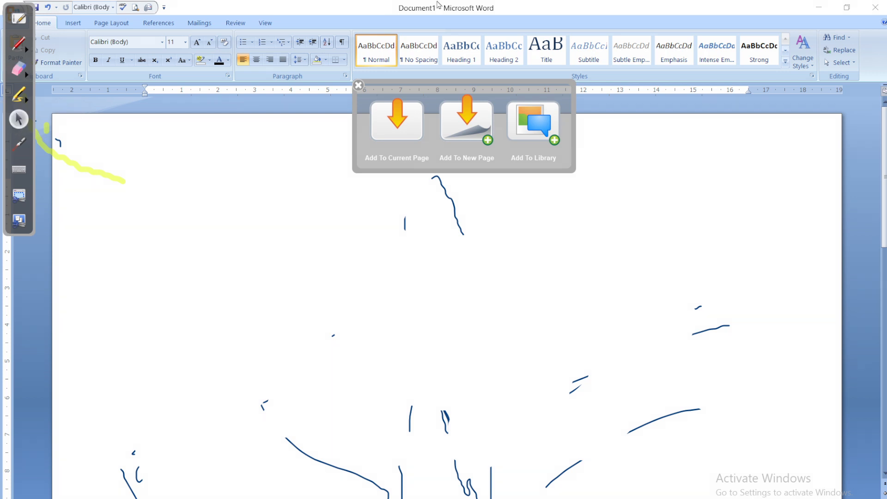
left_click(358, 86)
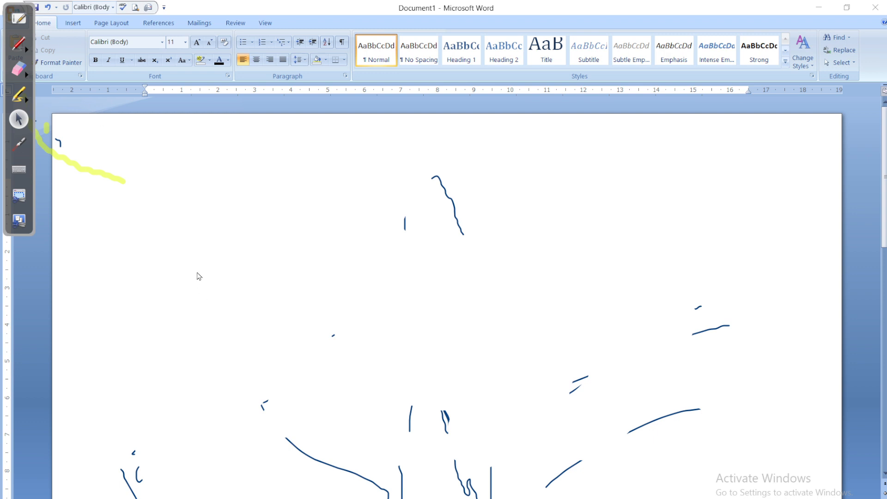
Draw a rectangle shape about 6.79 cm wide and 11.27 cm high on the left part of the page.
left_click(73, 23)
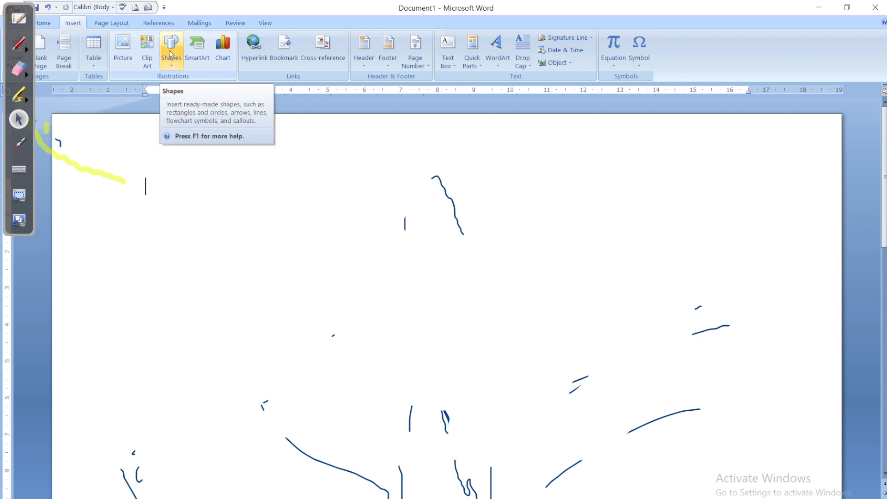
left_click(171, 54)
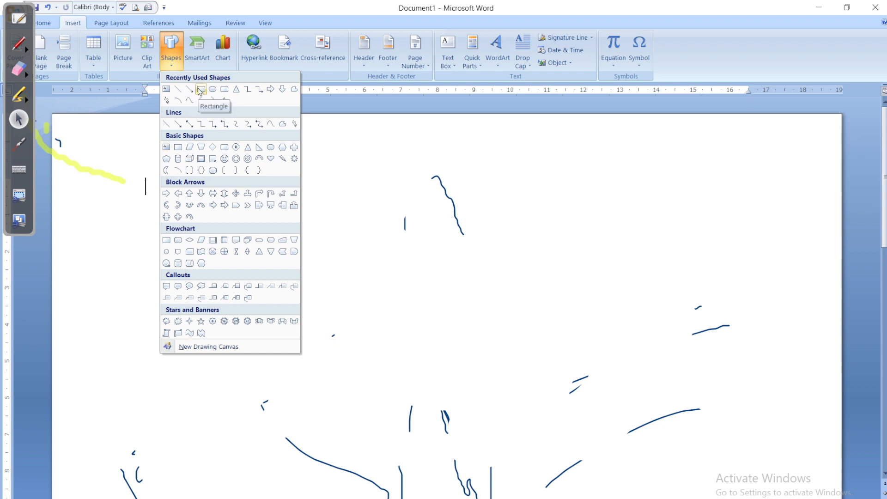
left_click(201, 91)
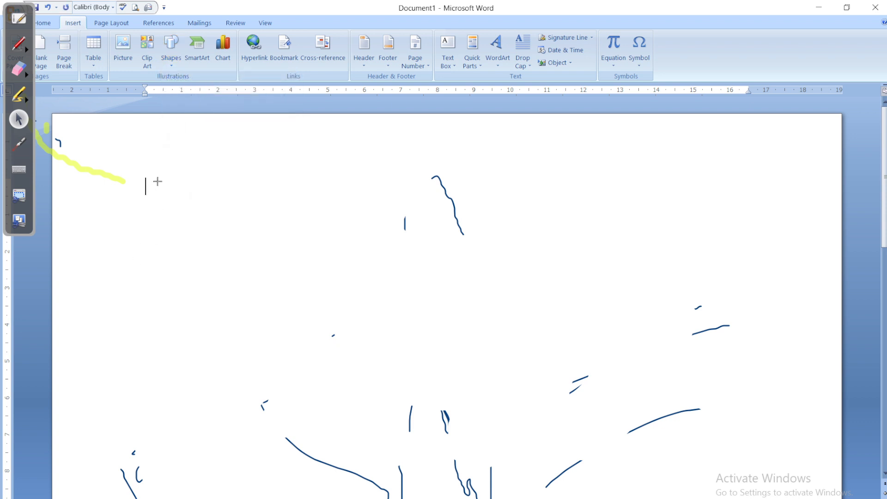
mouse_move(145, 184)
left_mouse_down()
mouse_move(152, 295)
mouse_move(261, 494)
mouse_move(390, 496)
mouse_move(394, 412)
mouse_move(394, 451)
left_mouse_up()
scroll(555, 401, "up", 5)
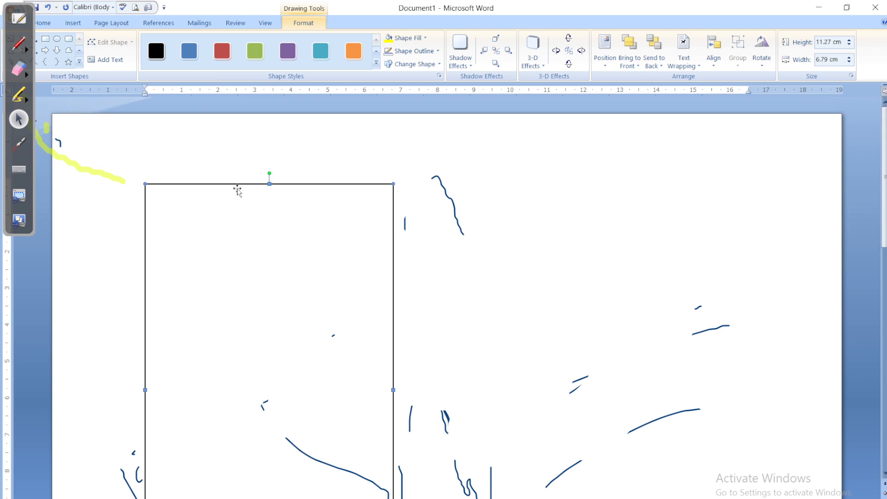
Shorten the rectangle to about 6.85 cm high and move it up near the page's top margin.
left_click(269, 187)
left_click_drag(267, 194, 266, 352)
left_click_drag(264, 404, 236, 231)
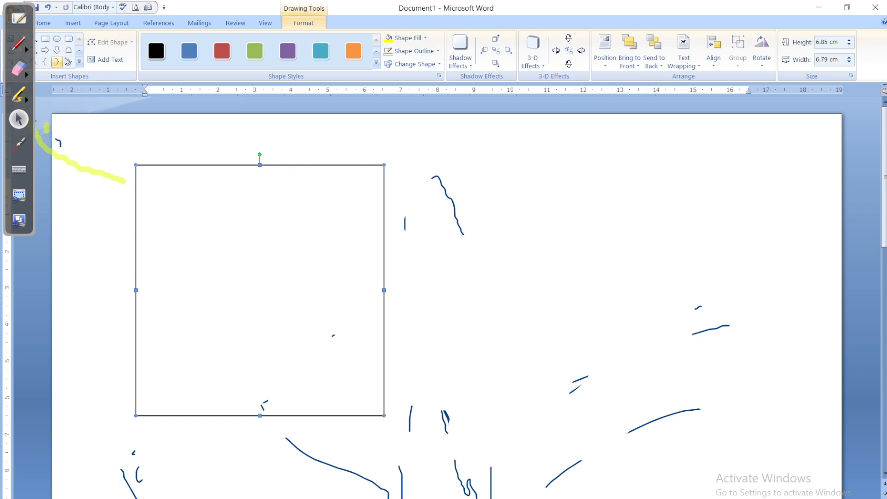
Duplicate the square and place the copy level with it on the right, leaving a small gap between them.
left_click(73, 24)
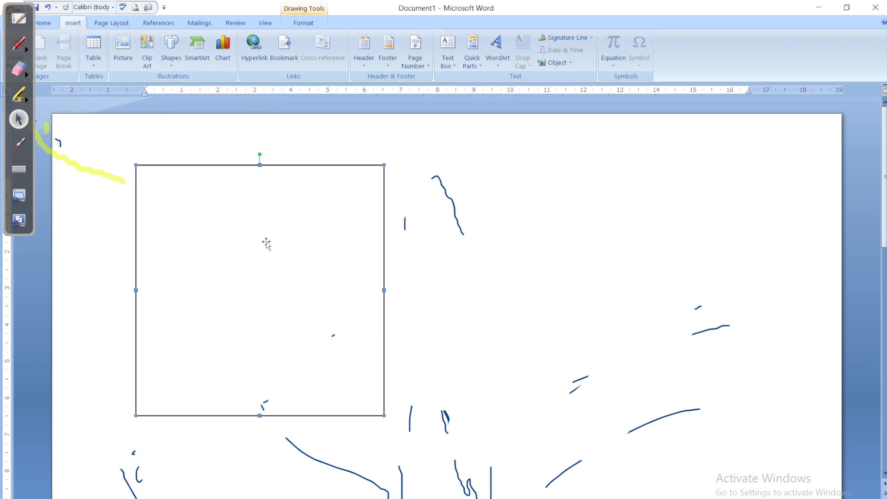
right_click(267, 243)
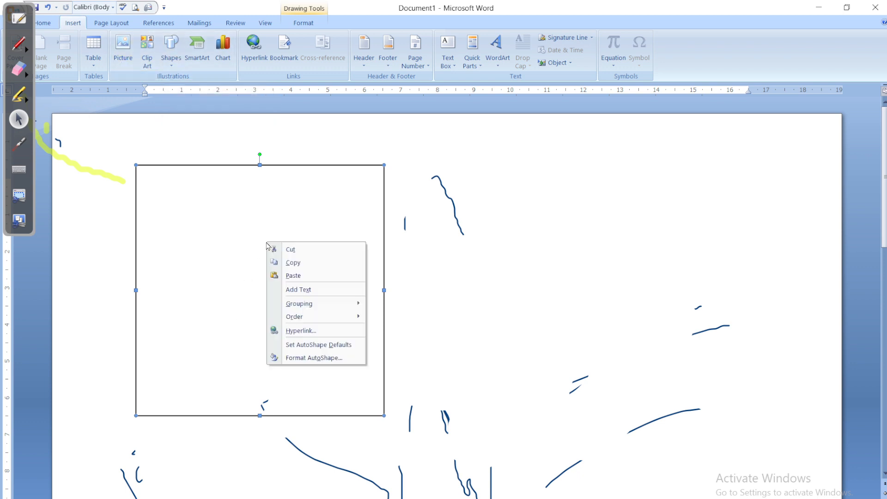
left_click(373, 175)
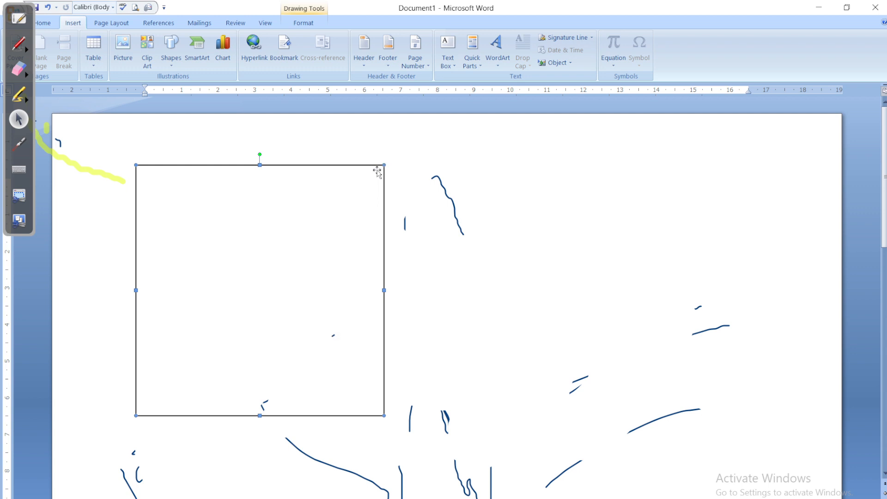
right_click(378, 171)
left_click(416, 191)
key("ctrl+v")
left_click_drag(349, 259, 583, 243)
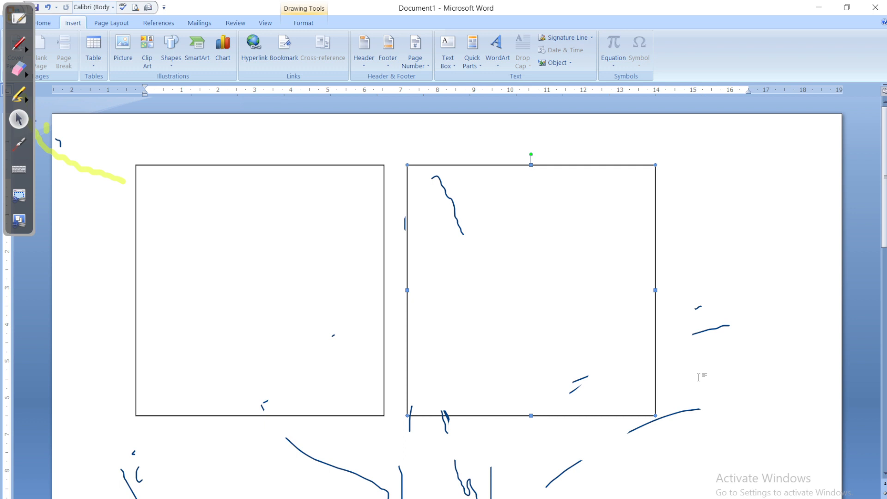
Scribble a blue zigzag with the annotation pen inside the left square.
right_click(306, 274)
left_click(275, 225)
left_click(14, 49)
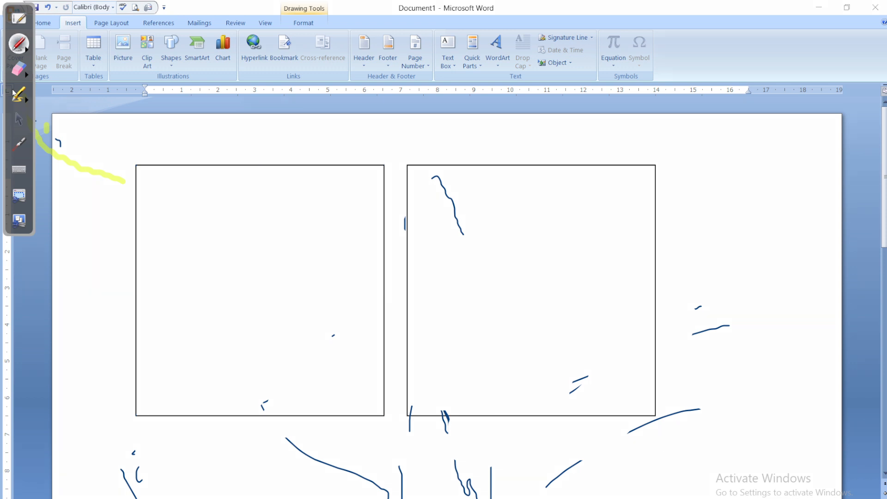
mouse_move(220, 223)
left_mouse_down()
mouse_move(213, 297)
mouse_move(257, 308)
mouse_move(261, 331)
left_mouse_up()
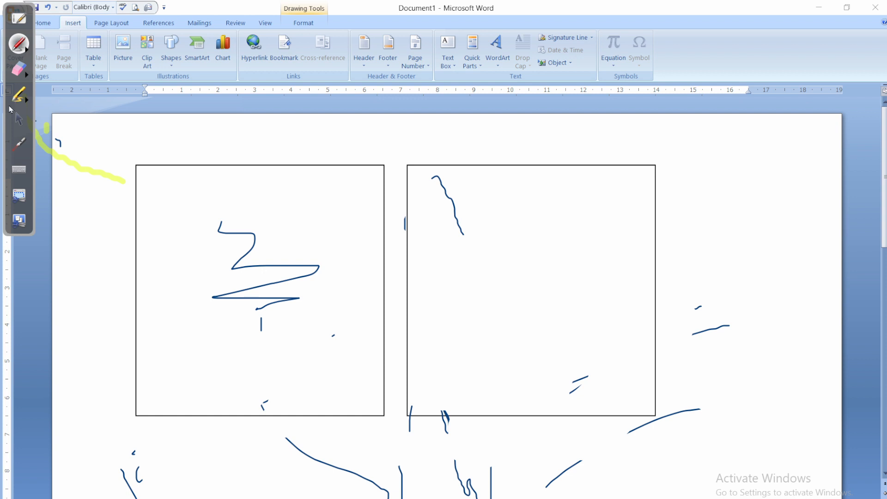
Erase the zigzag and some leftover pen strokes around the two squares, then return to the selection tool.
left_click(19, 69)
mouse_move(199, 222)
left_mouse_down()
mouse_move(272, 313)
mouse_move(199, 290)
mouse_move(212, 257)
mouse_move(226, 297)
mouse_move(422, 343)
left_mouse_up()
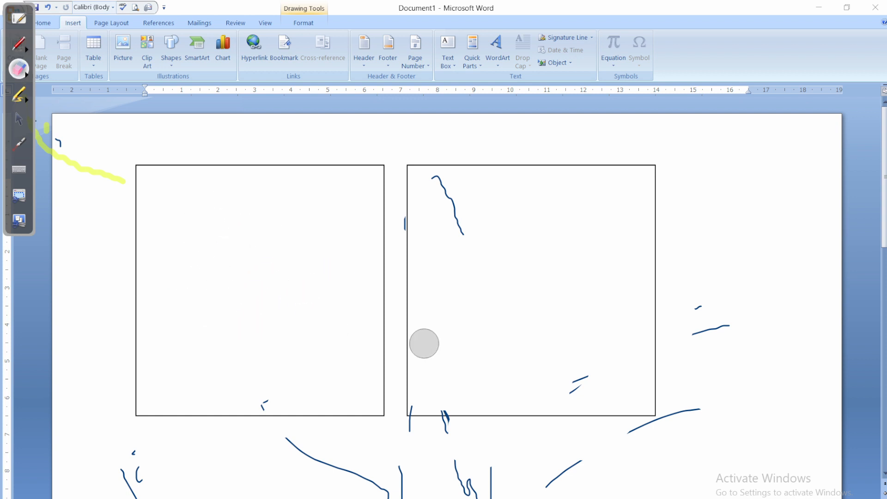
mouse_move(491, 190)
left_mouse_down()
mouse_move(432, 212)
mouse_move(434, 422)
mouse_move(492, 454)
mouse_move(254, 462)
left_mouse_up()
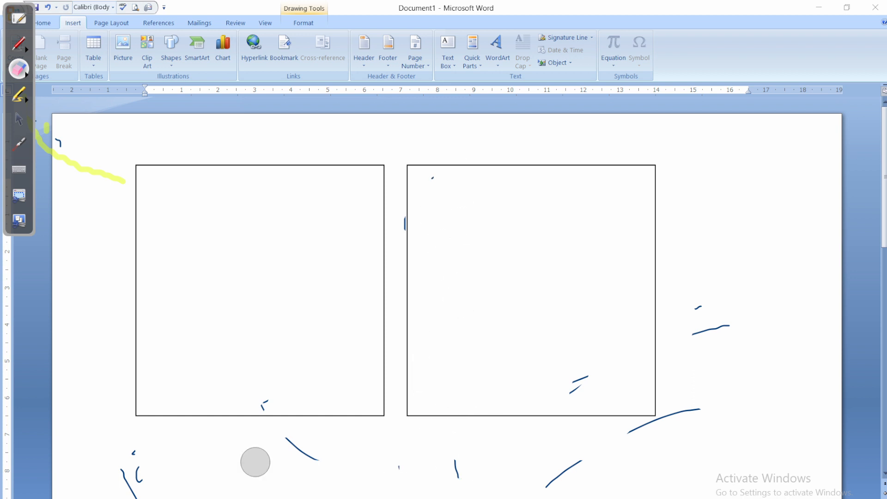
left_click(13, 122)
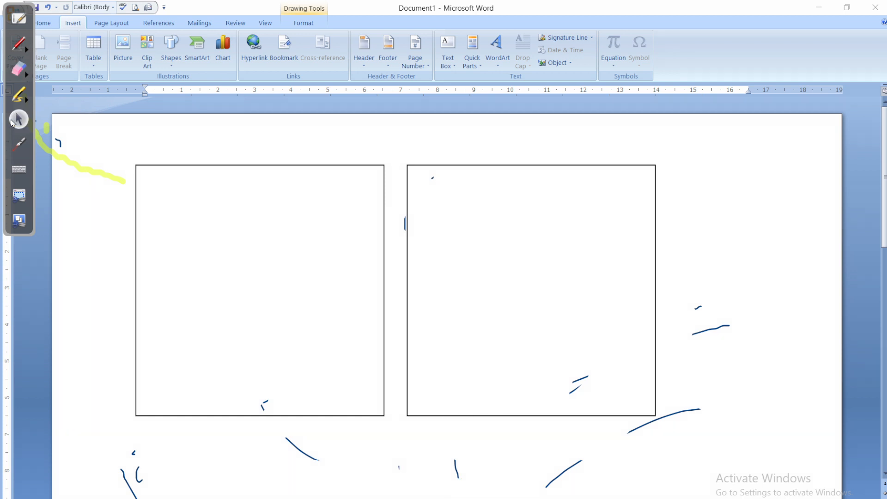
Make the left square editable for text with Add Text.
left_click(183, 263)
right_click(225, 236)
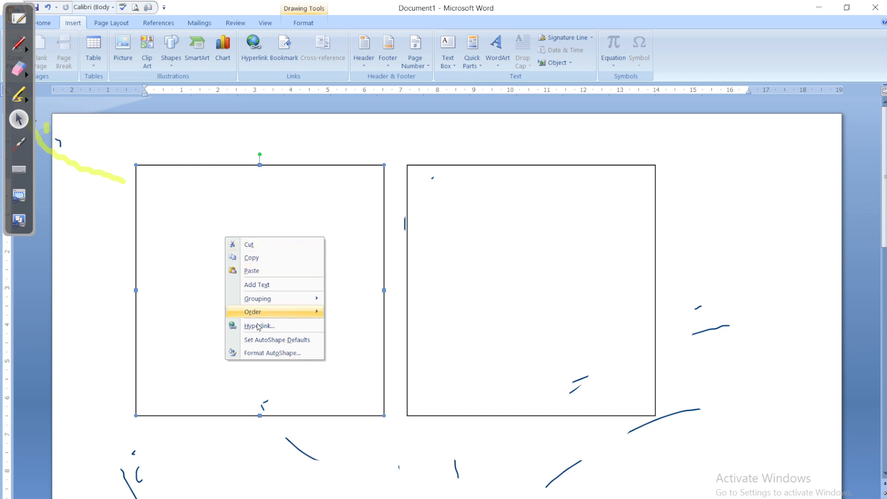
left_click(261, 285)
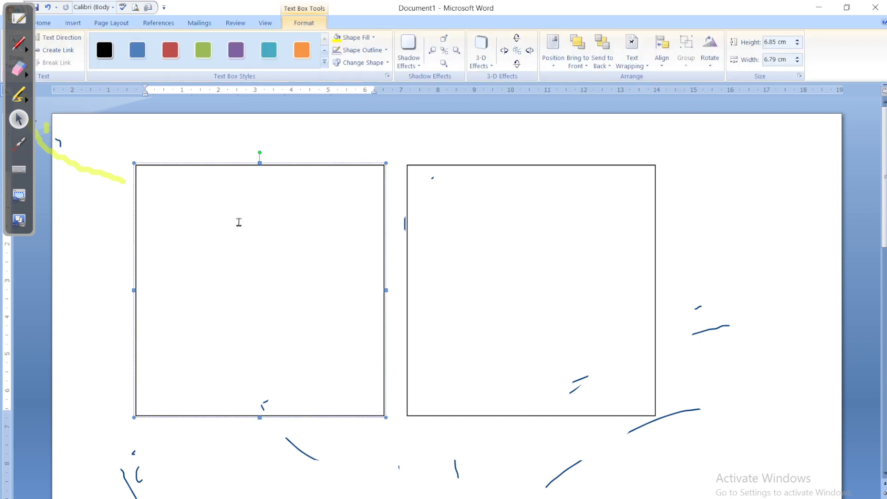
Fill the left square with random placeholder letters beginning "Qghbsguyfdshflksnmagsas" until the lines reach its lower edge.
type("qghbsguyfdshflksnmag")
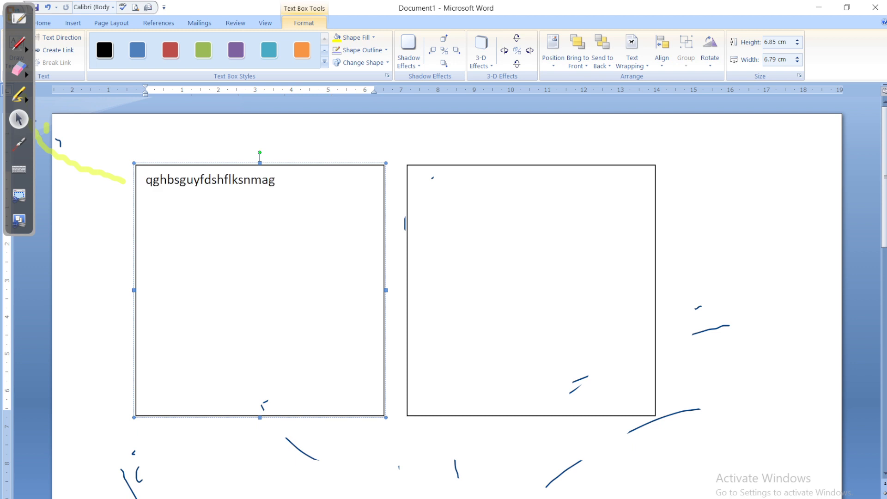
type("sas mvnsjgvhfidgfkidjndjknhuisdhfvljkdsmvkjdfbuhvdfbm")
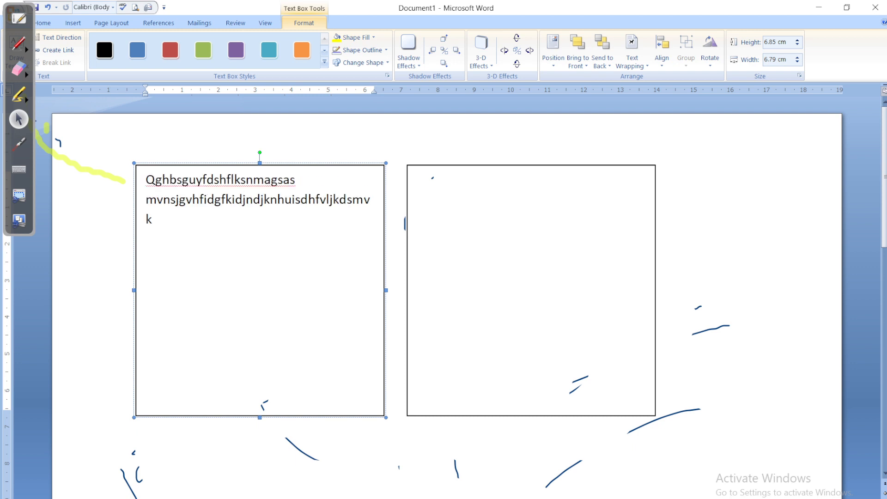
type(" ijdsfuyhdsfvioj")
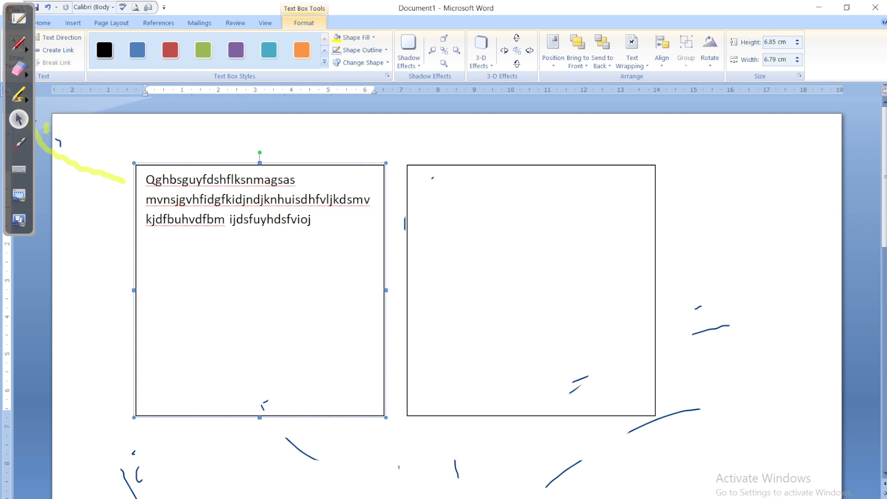
type("mkojhiojfhejfuiermfvgmermjguerhjgokrmjg")
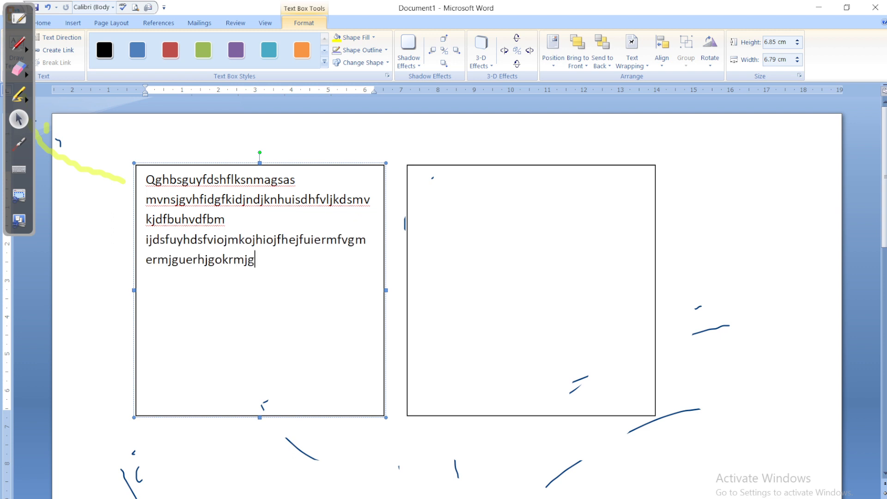
type("nekg neuaiyhrutnmgerksgvnsduhvb nxzc,vmsdui")
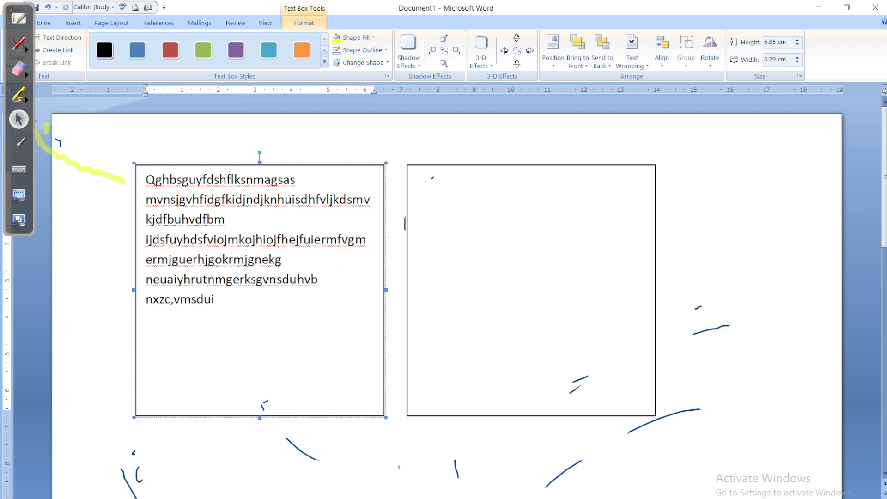
type("rgtfheyswu8jfioewmkrogjhesuhvmsdlvksdifguherdj")
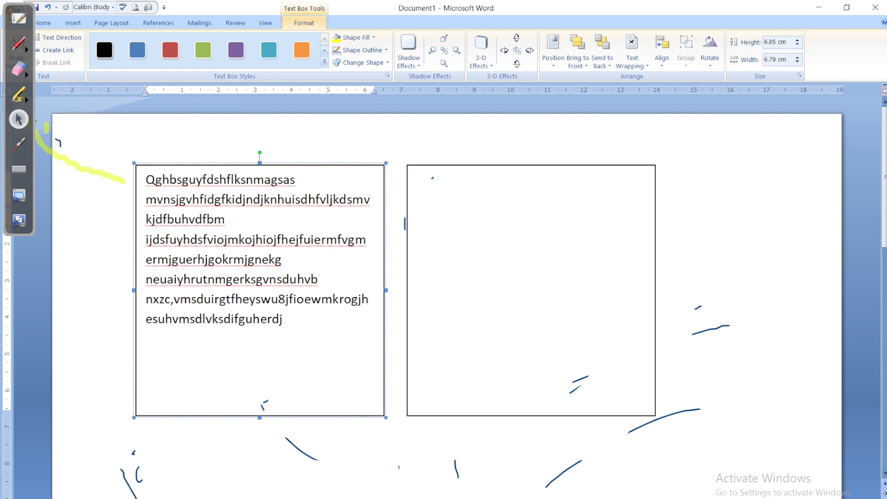
type("mg,vmerfdhjdfb,dsgfbhjhgfvlsdk,vcs8dyhgfewkd")
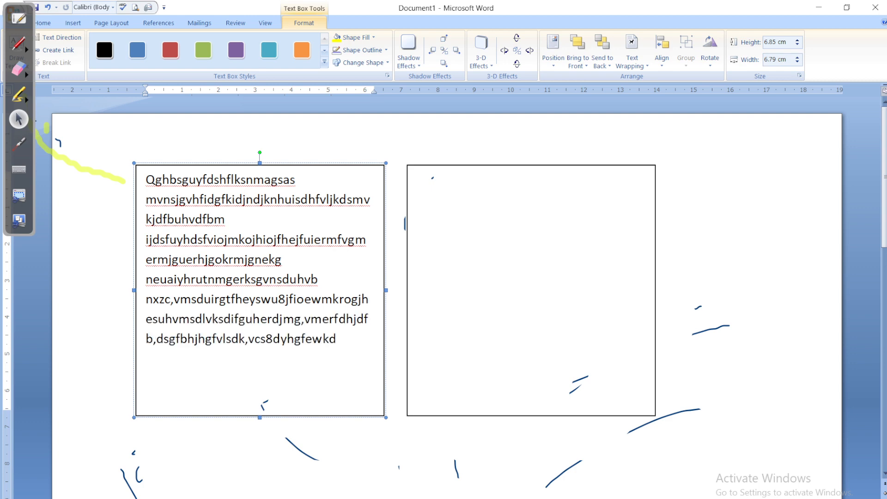
type("kvfighydrusjgpoelyp[ority9geioflepokrfj98ewut90o")
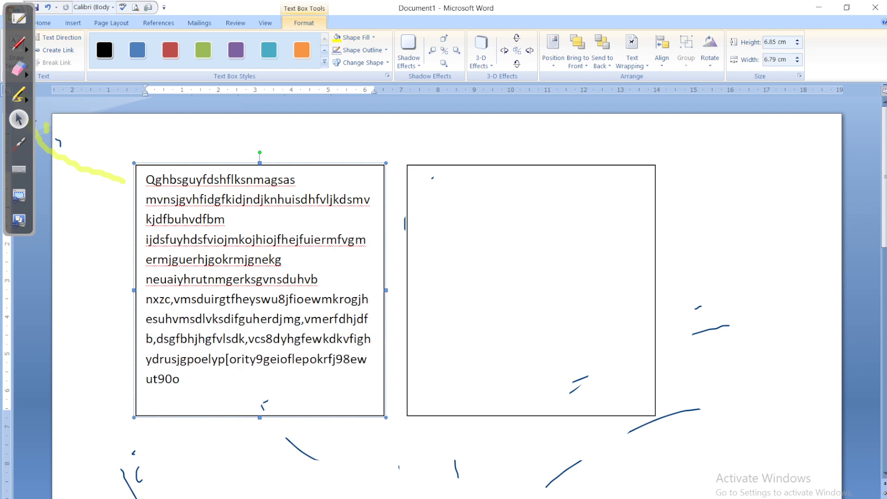
type("ewklpytoi90gerg.l;[klg")
key("ctrl+v")
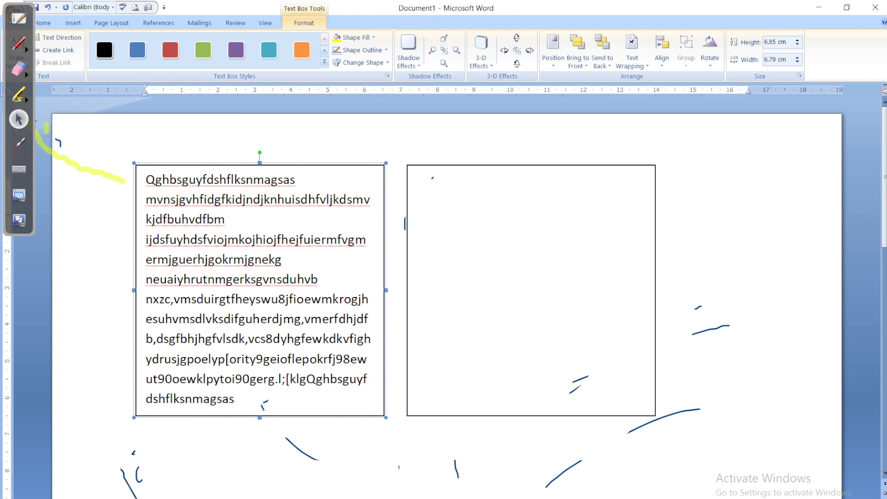
Make the right square editable for text with Add Text.
left_click(570, 300)
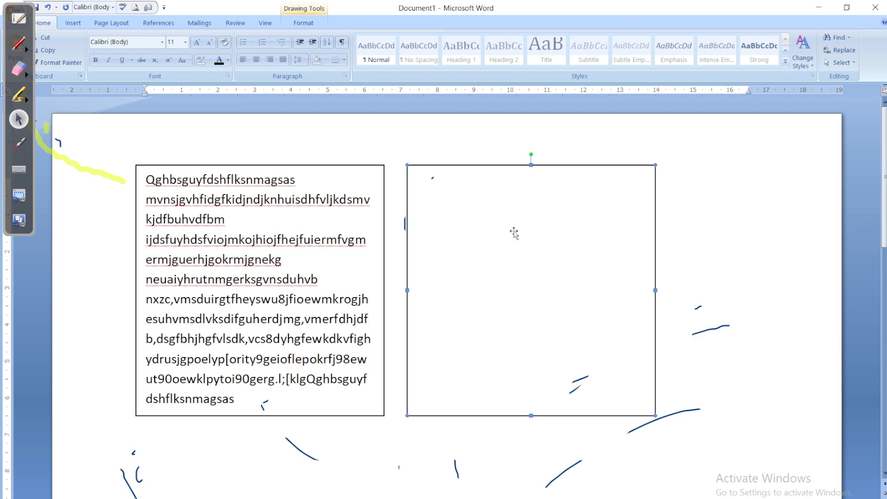
right_click(514, 231)
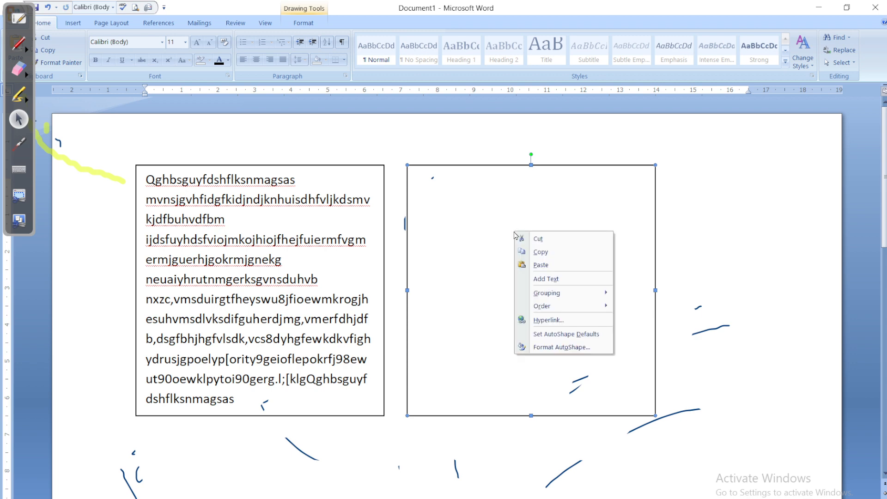
left_click(545, 278)
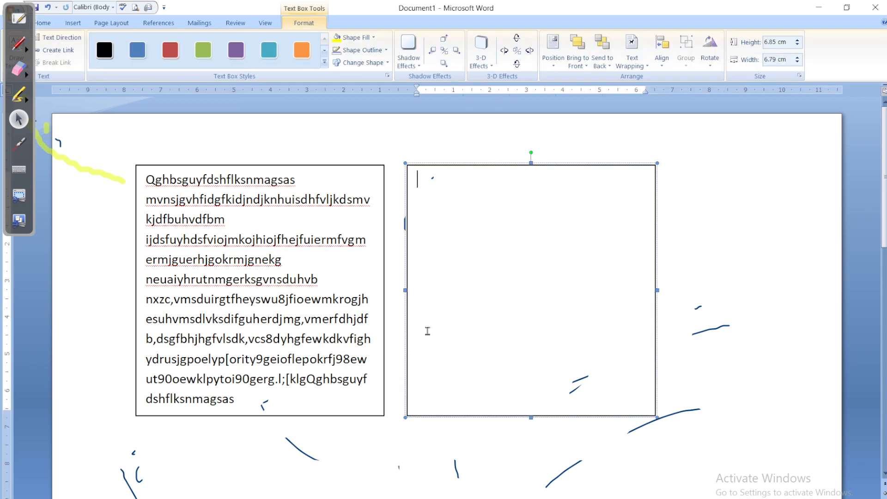
Copy the placeholder text from the left square, leaving out its first letter, and paste it into the right square.
left_click(304, 381)
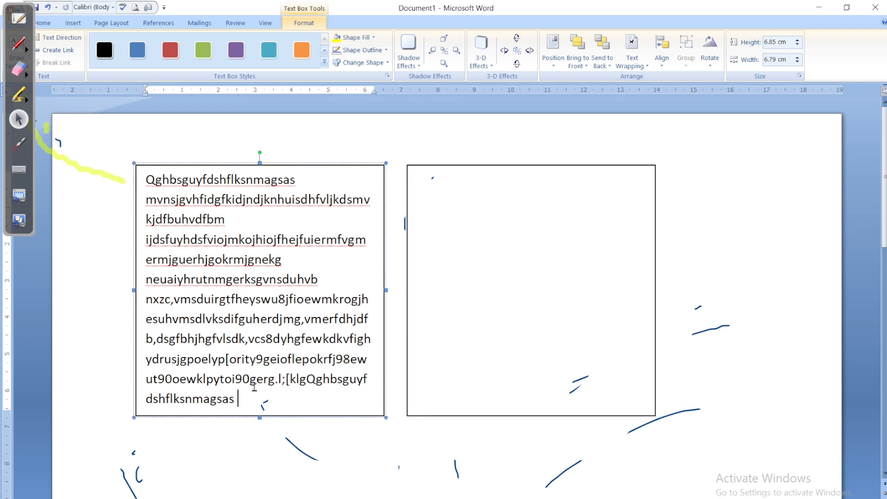
left_click_drag(253, 389, 153, 181)
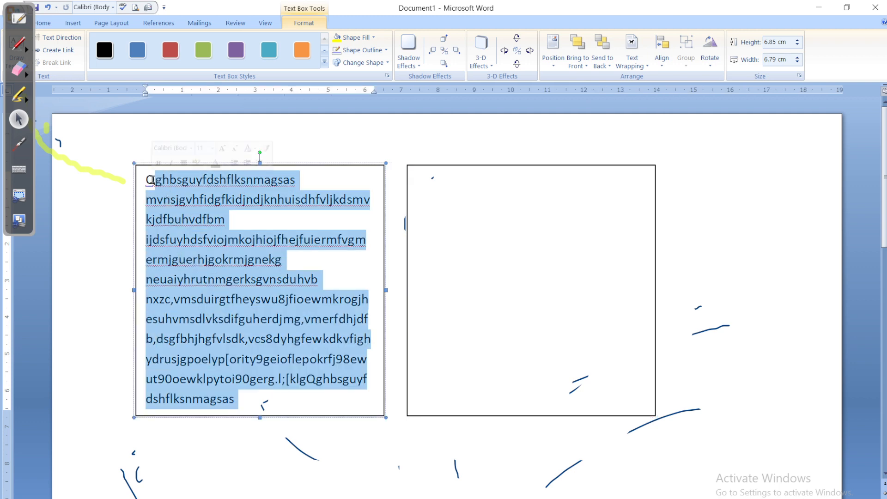
right_click(186, 193)
left_click(221, 218)
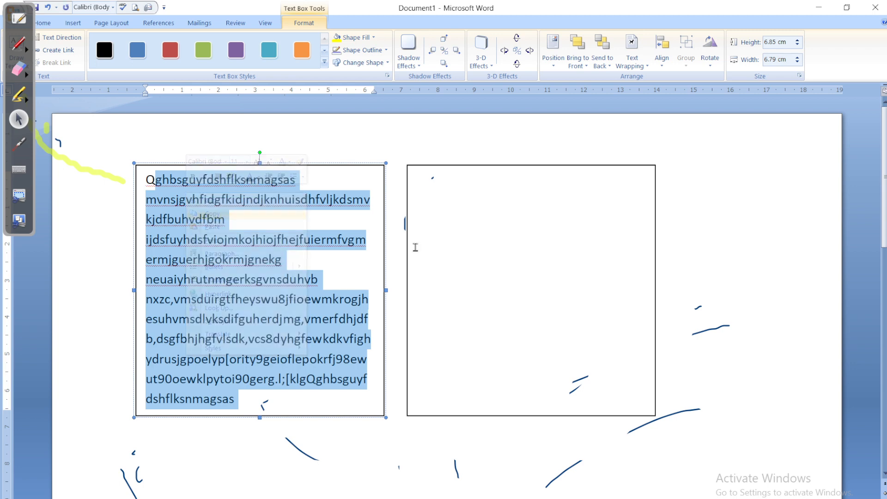
right_click(416, 248)
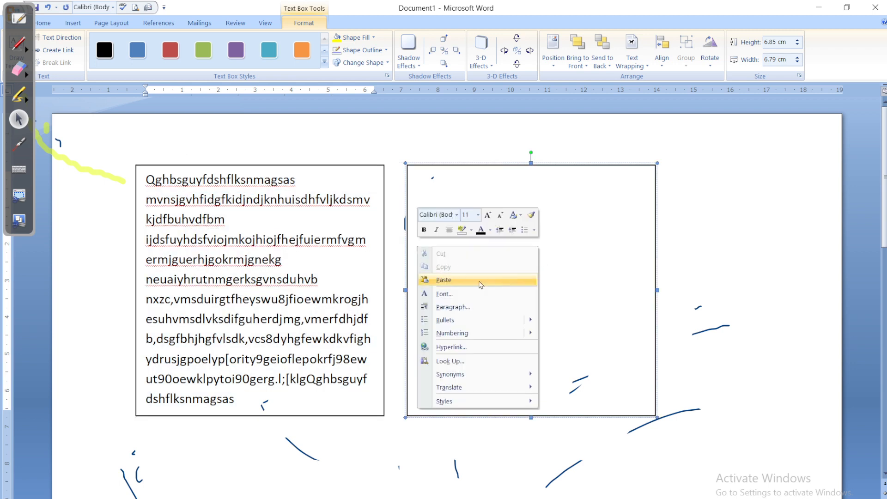
left_click(481, 280)
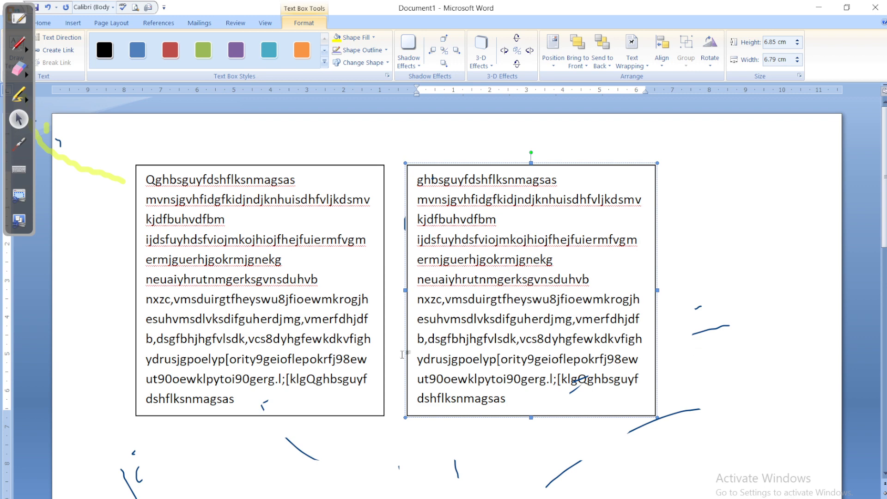
Compare the text blocks in the two squares with the two-column Chapter 18 page in CTET BOOK.pdf, then return to Word.
mouse_move(252, 403)
left_mouse_down()
mouse_move(207, 196)
mouse_move(298, 240)
mouse_move(208, 199)
mouse_move(202, 184)
mouse_move(228, 319)
mouse_move(148, 240)
mouse_move(154, 187)
left_mouse_up()
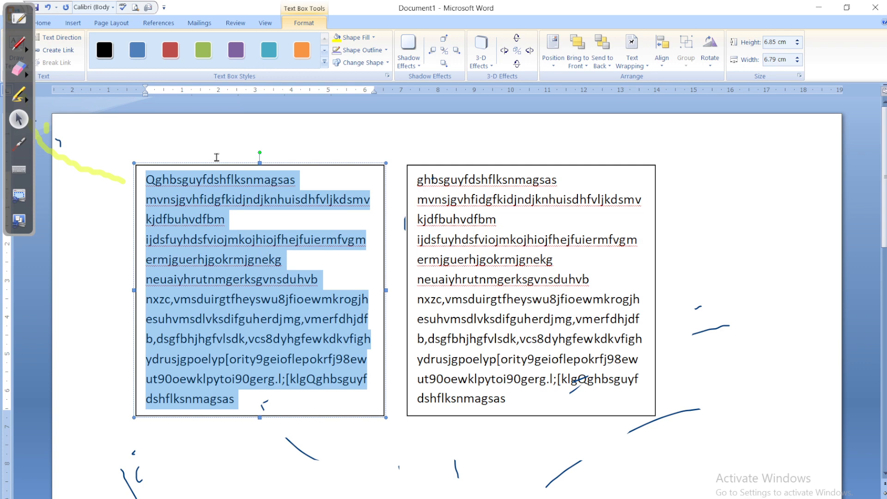
left_click(246, 282)
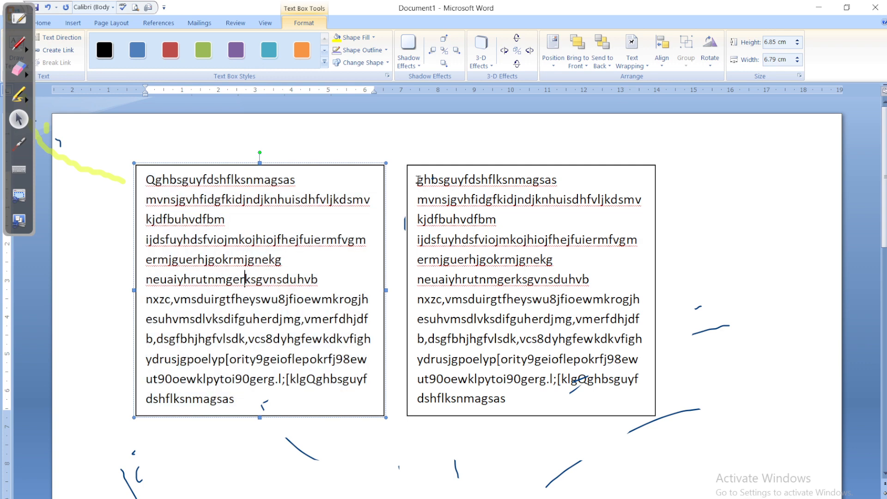
left_click_drag(418, 180, 587, 402)
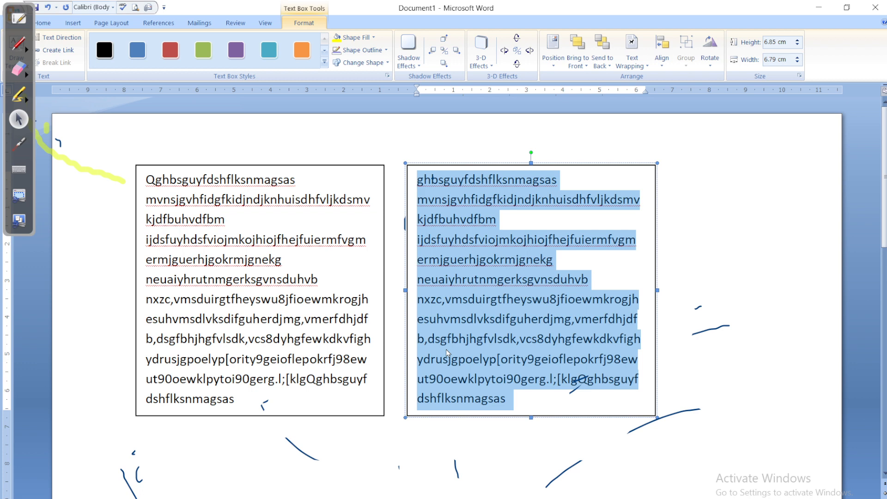
left_click(512, 304)
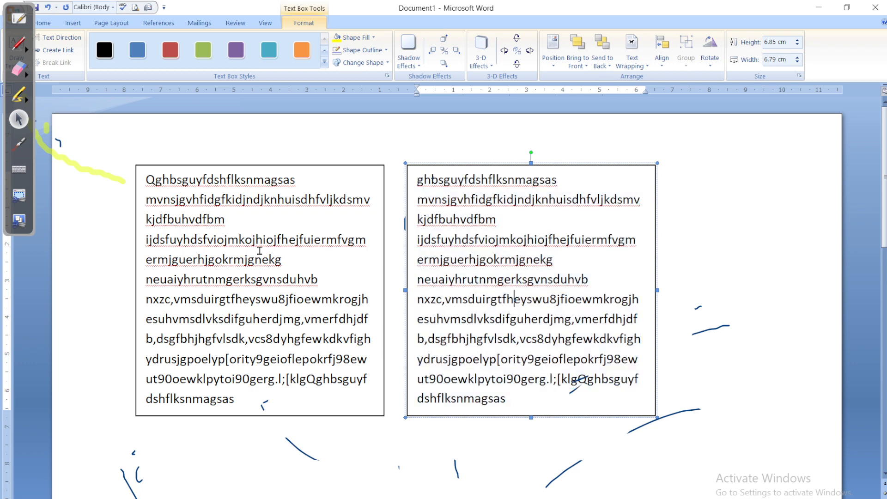
left_click(274, 239)
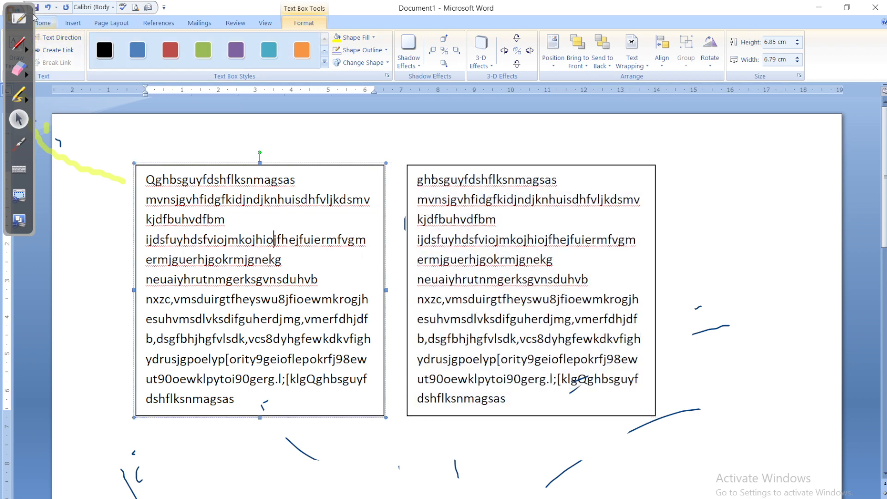
left_click_drag(146, 175, 435, 213)
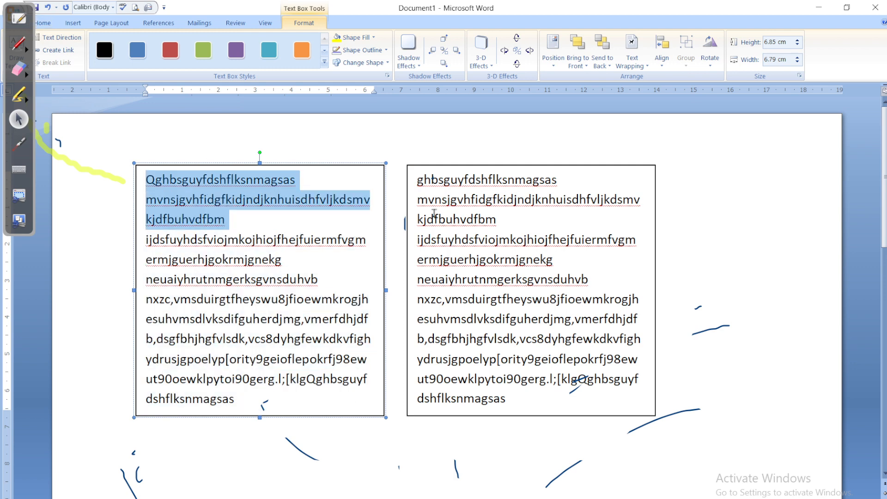
left_click(516, 239)
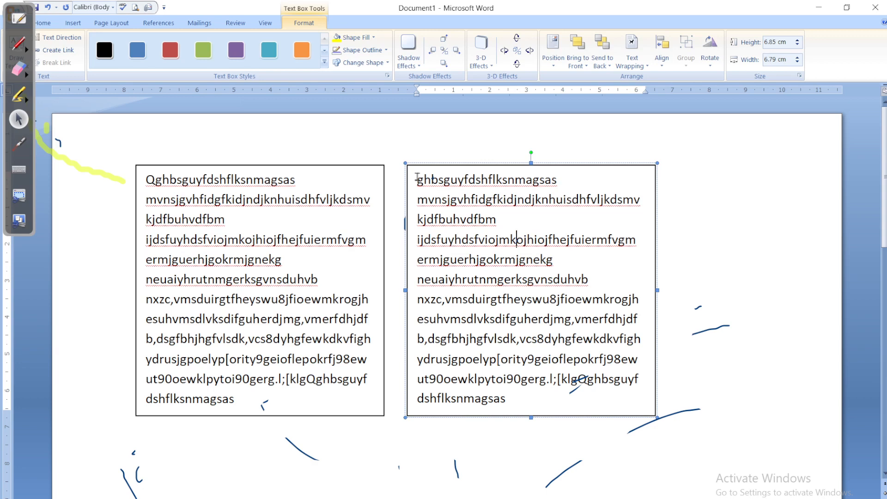
left_click_drag(417, 177, 513, 444)
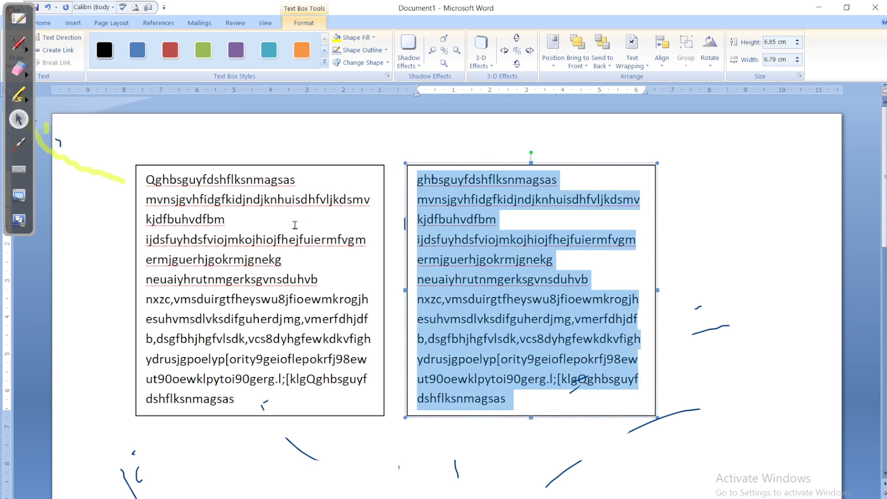
left_click(393, 446)
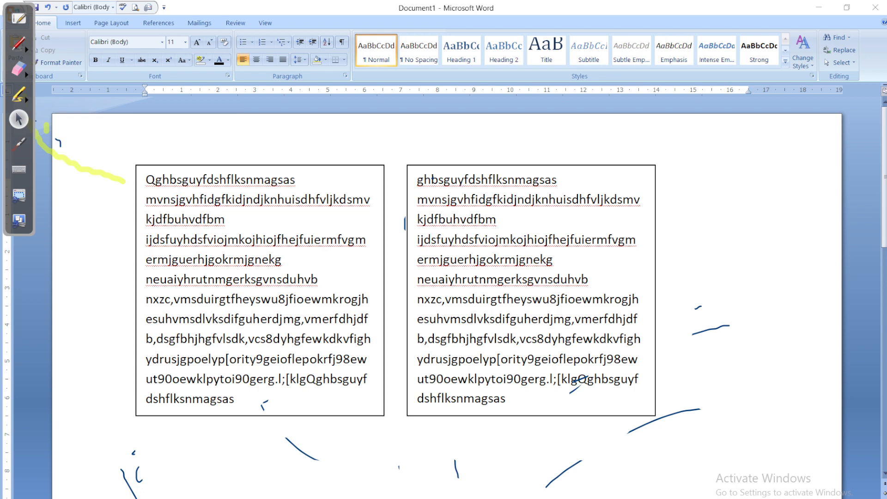
key("alt+Tab")
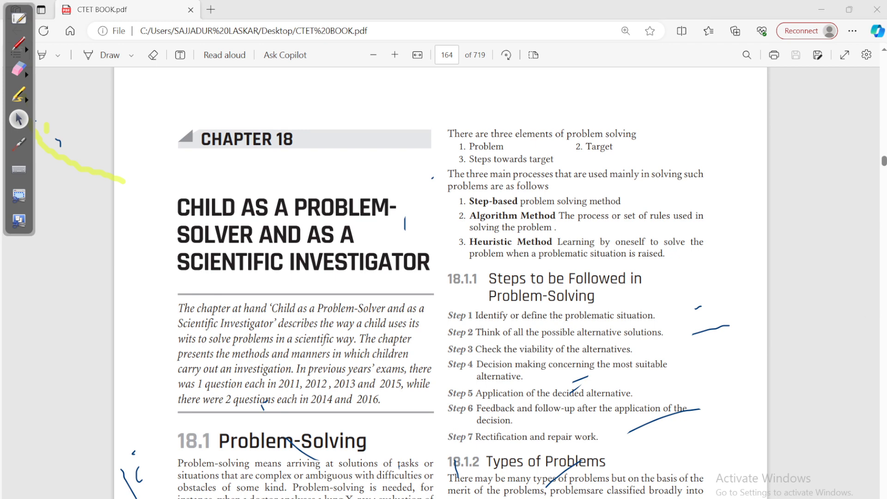
key("alt+Tab")
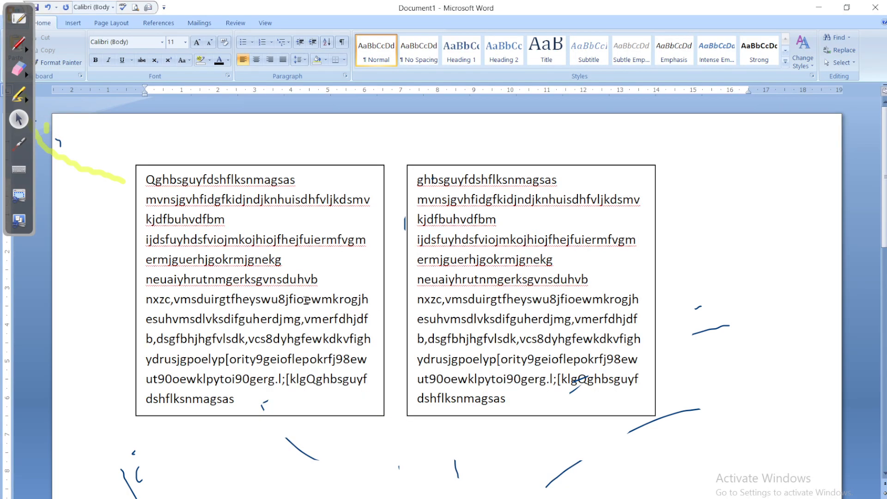
Select all the text in the left square and enlarge its font to 18 pt.
right_click(291, 220)
left_click(183, 214)
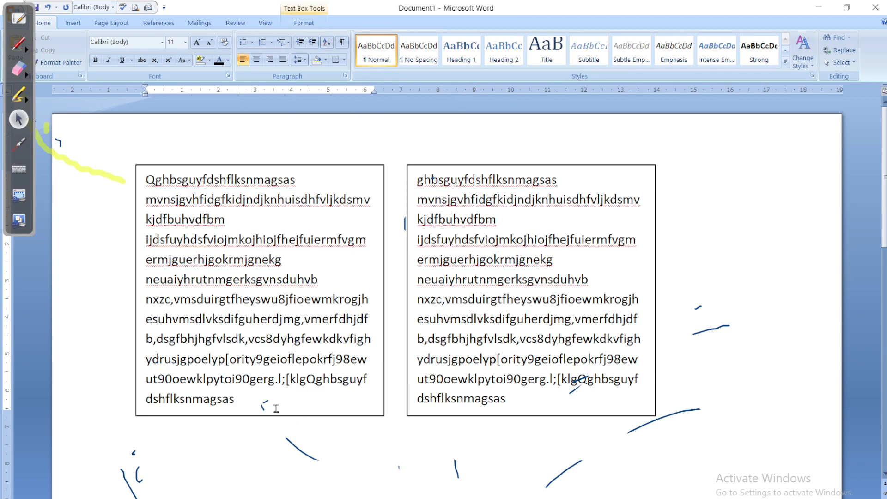
left_click_drag(258, 387, 168, 193)
left_click(167, 193)
left_click_drag(146, 179, 236, 400)
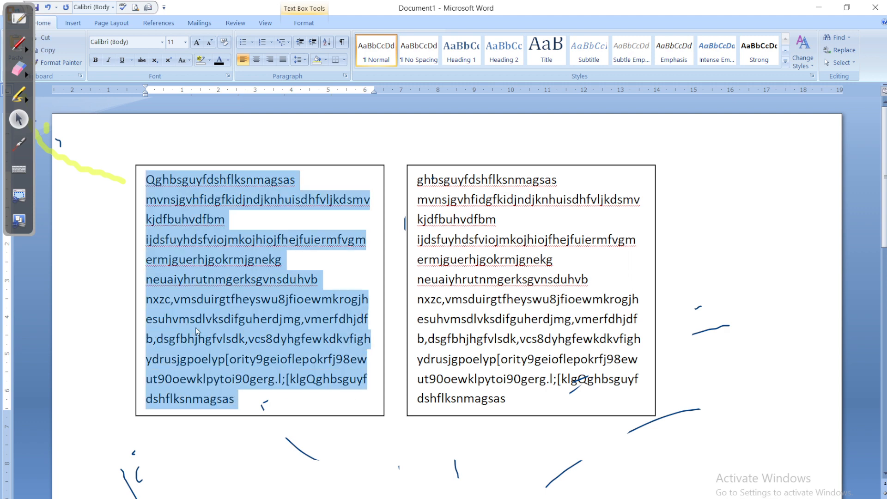
left_click(197, 42)
left_click(197, 43)
left_click(197, 43)
left_click(198, 42)
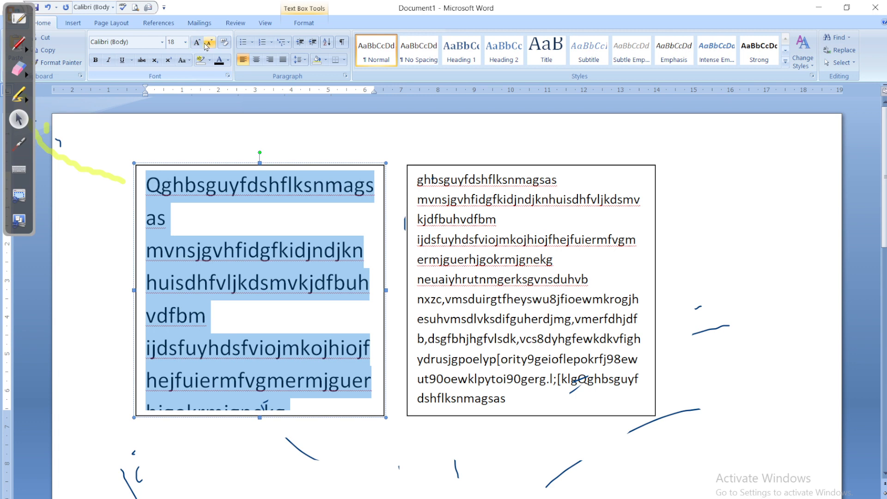
Shrink the left square's selected text to 11 pt and deselect it.
left_click(209, 43)
left_click(209, 43)
left_click(209, 43)
left_click(210, 42)
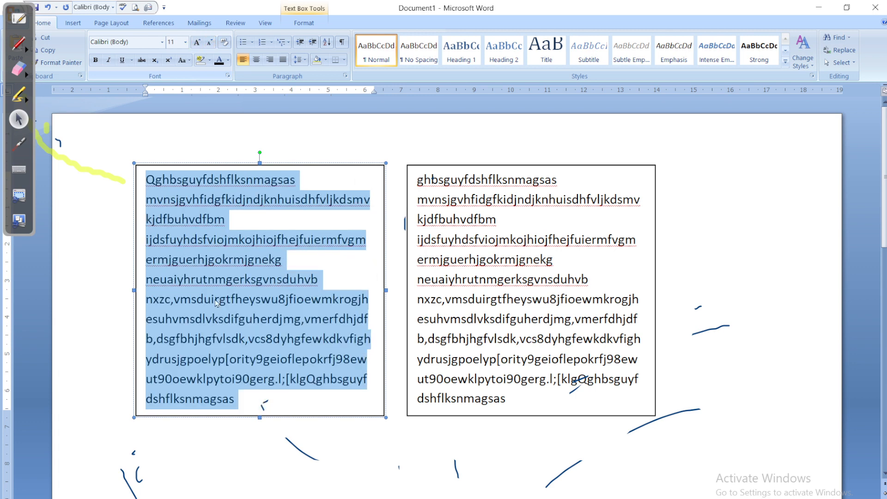
left_click(230, 359)
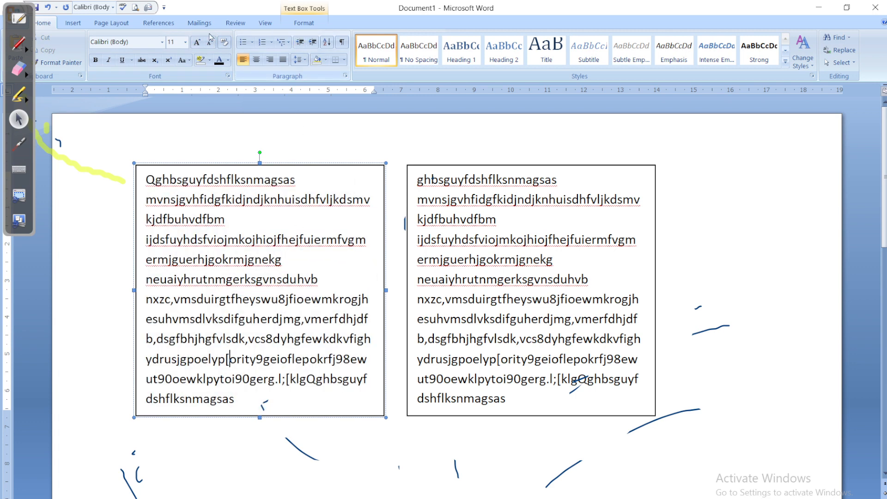
Remove the border of the left text square by setting its shape outline to No Outline.
left_click(310, 27)
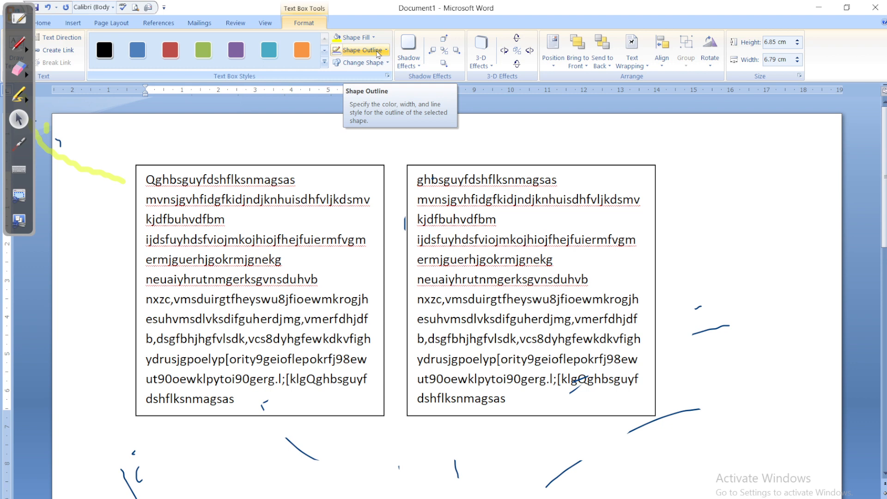
left_click(379, 54)
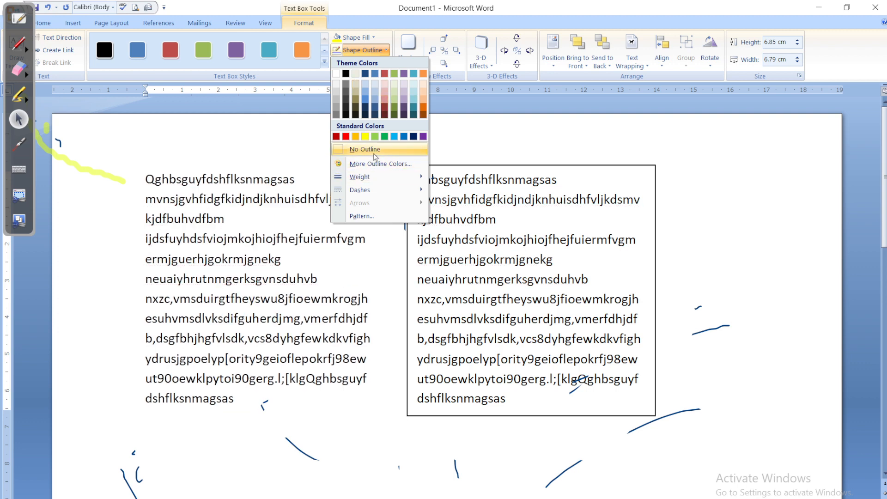
left_click(378, 150)
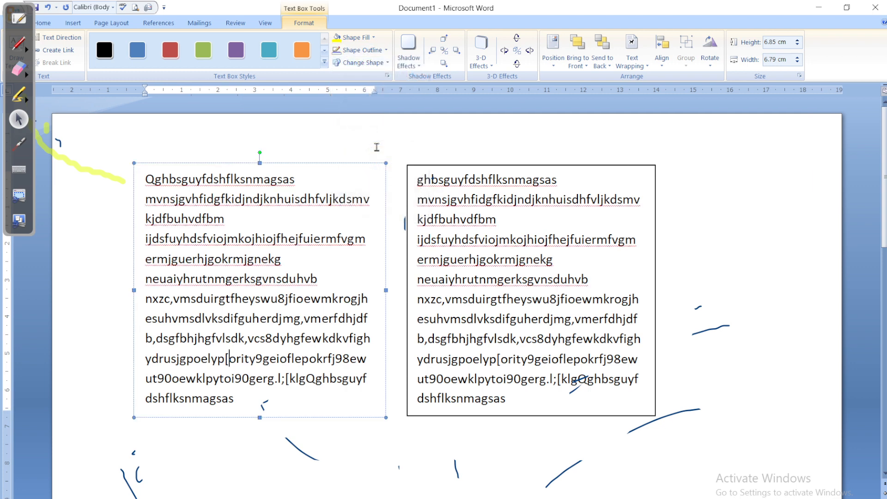
Set the right text square's shape outline to No Outline as well and deselect it.
left_click(603, 298)
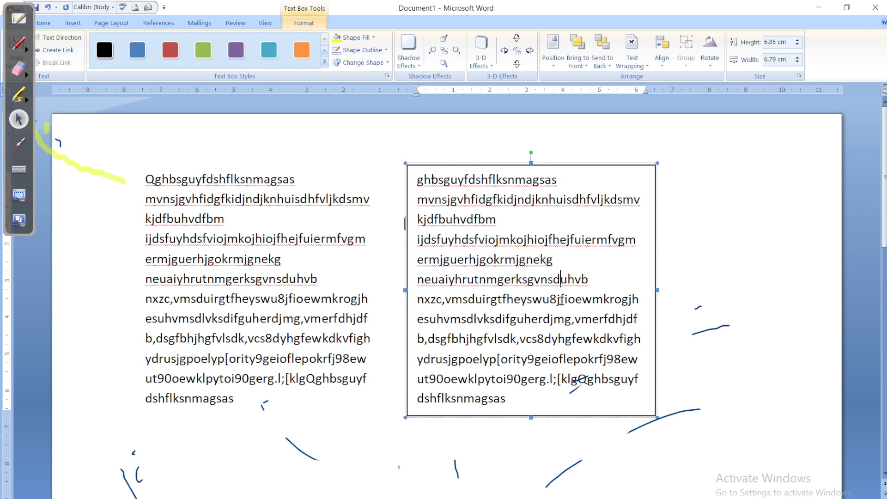
left_click(362, 50)
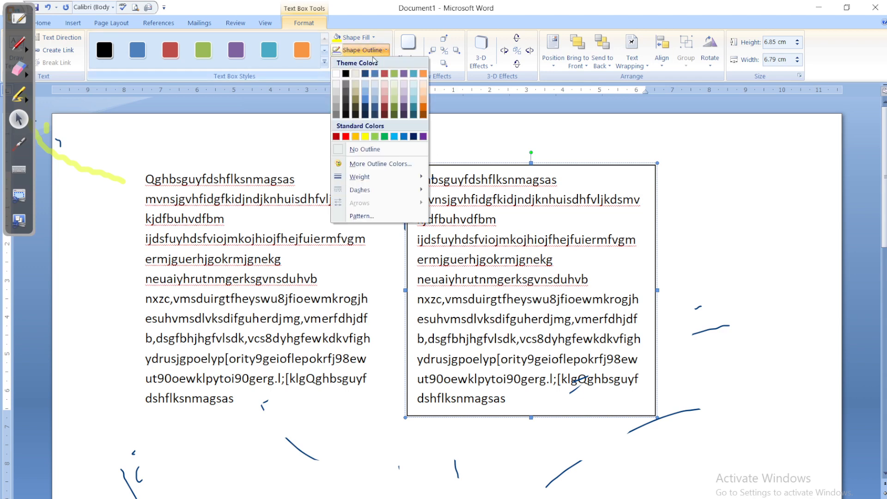
left_click(366, 149)
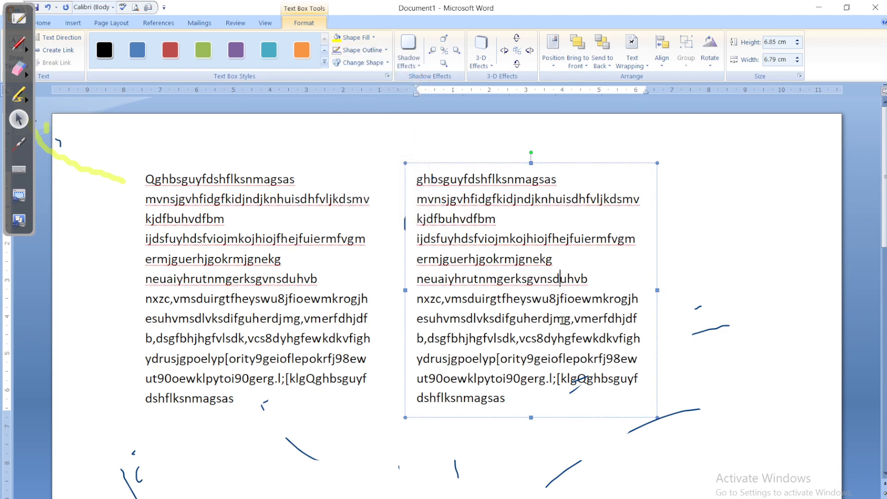
left_click(665, 356)
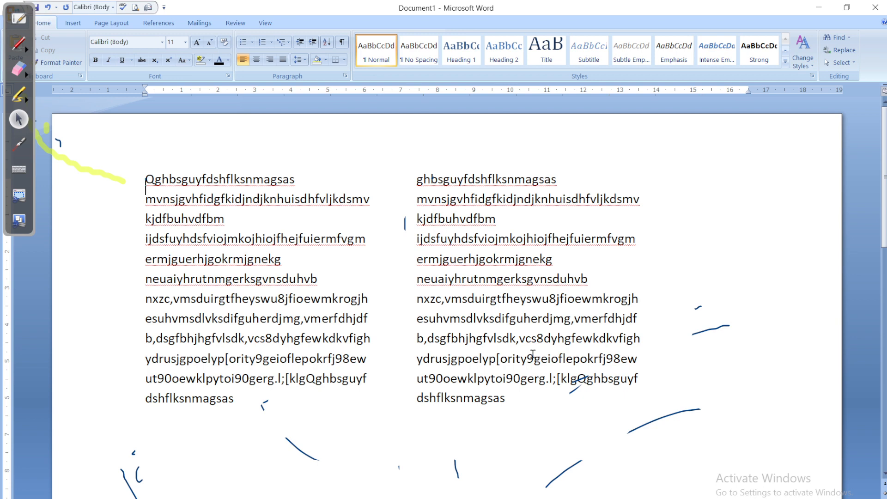